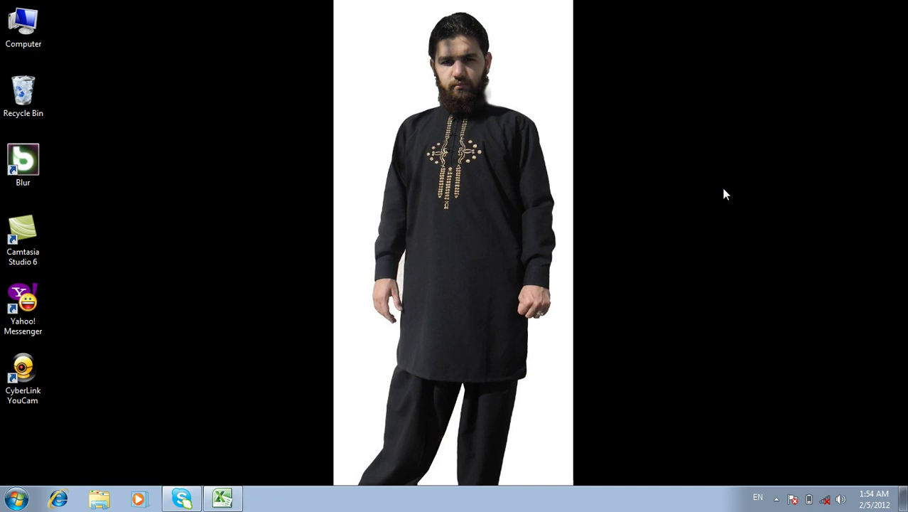
Refresh the desktop, restore the blank Excel workbook Book7 and select cell A1
right_click(719, 68)
left_click(740, 108)
left_click(224, 499)
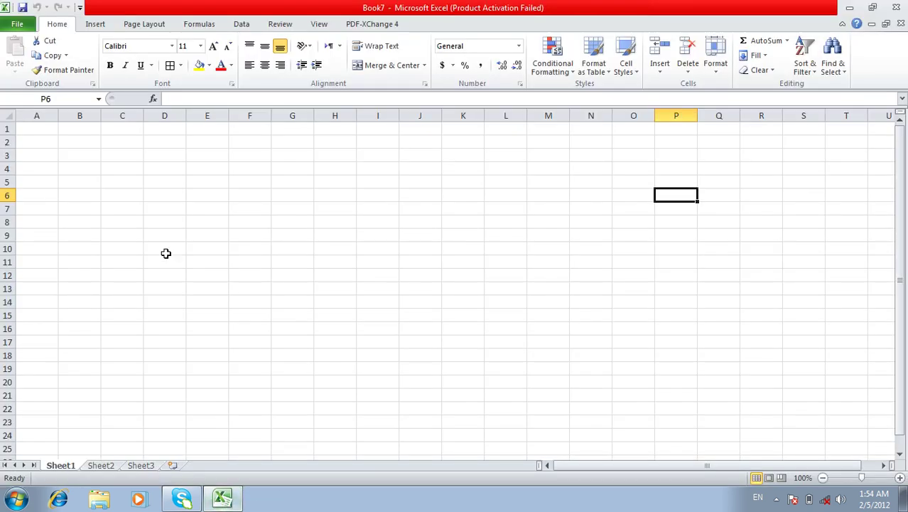
left_click(169, 210)
left_click(54, 131)
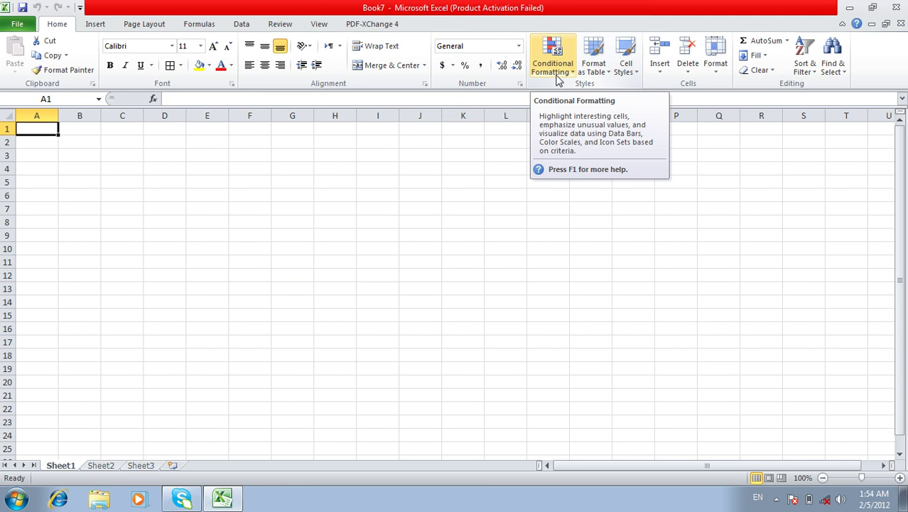
left_click(558, 80)
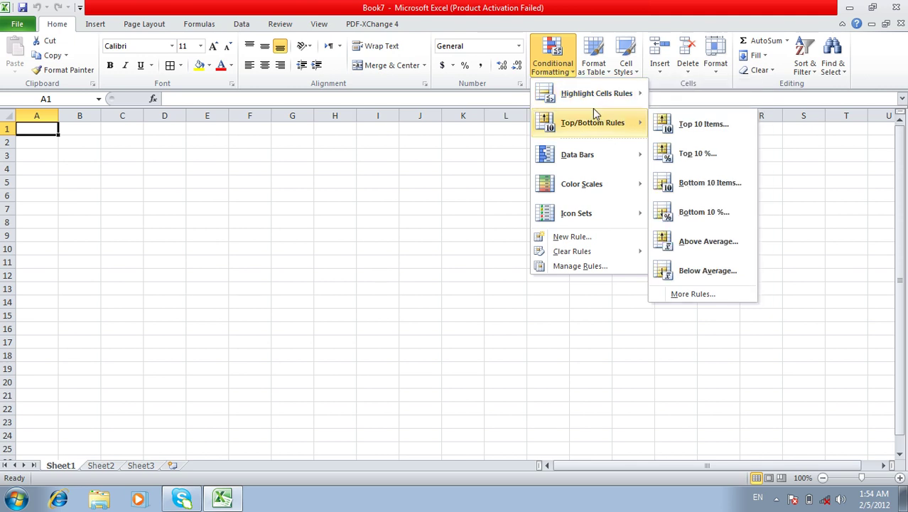
mouse_move(596, 93)
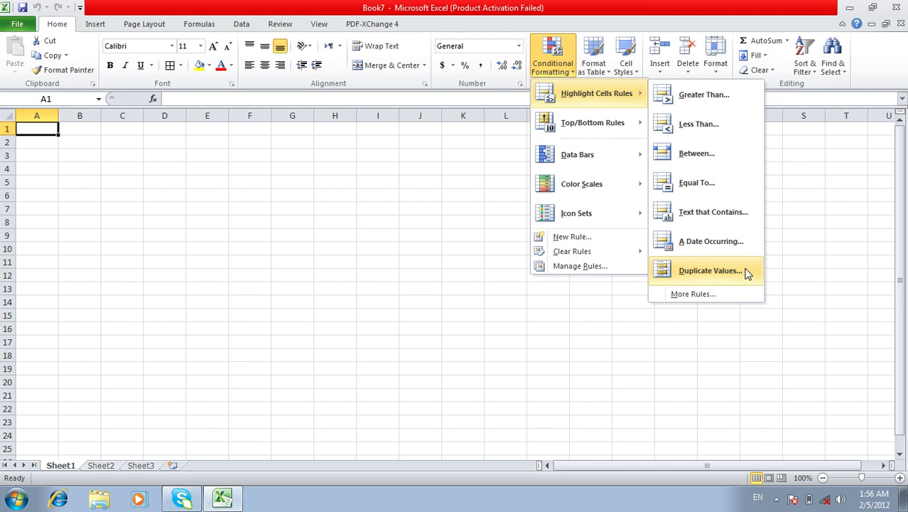
Enter the Salary header in A1 and values 1000, 2000, 3000, 4000 in A2:A5
left_click(55, 131)
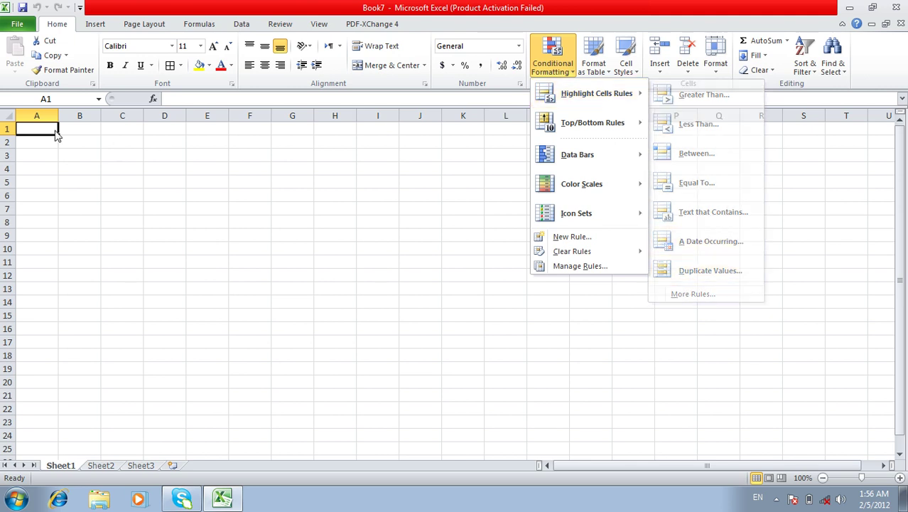
type("1")
key("BackSpace")
type("Salar")
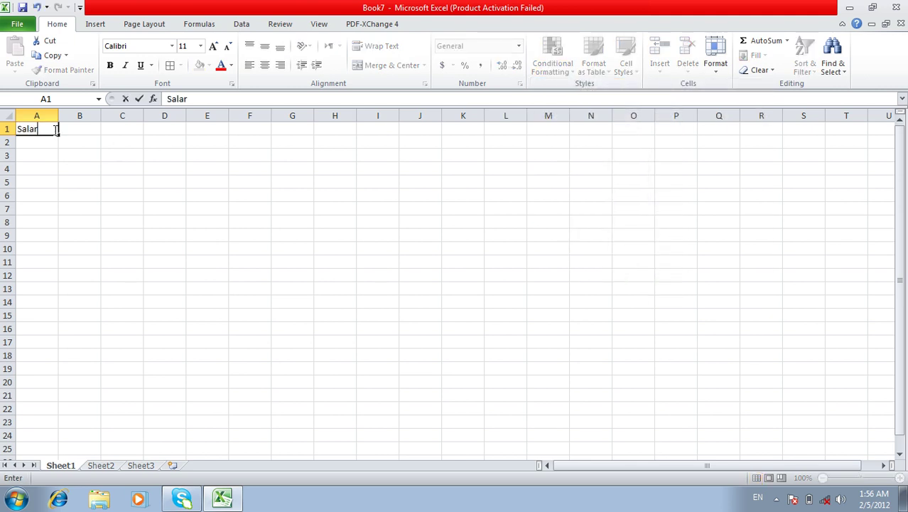
type("y")
key("Return")
type("1000")
key("Return")
type("2000")
key("Return")
type("3000")
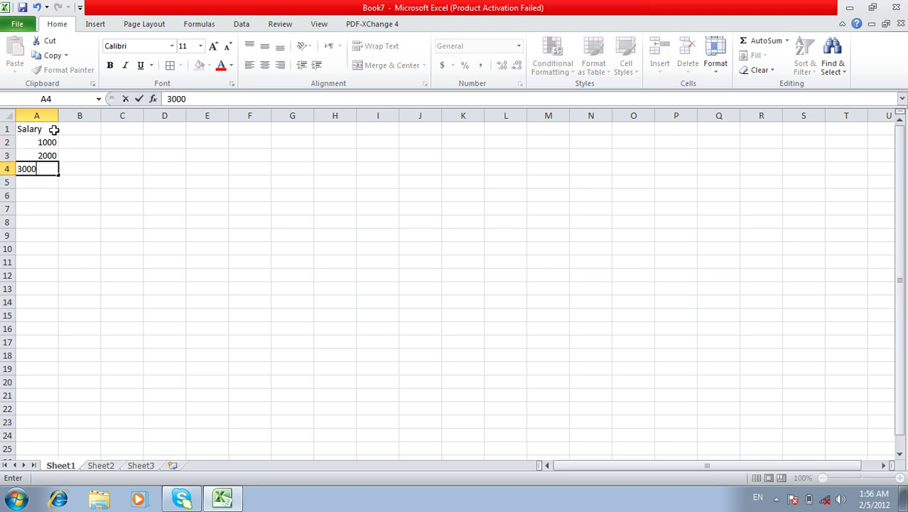
key("Return")
type("4000")
key("Return")
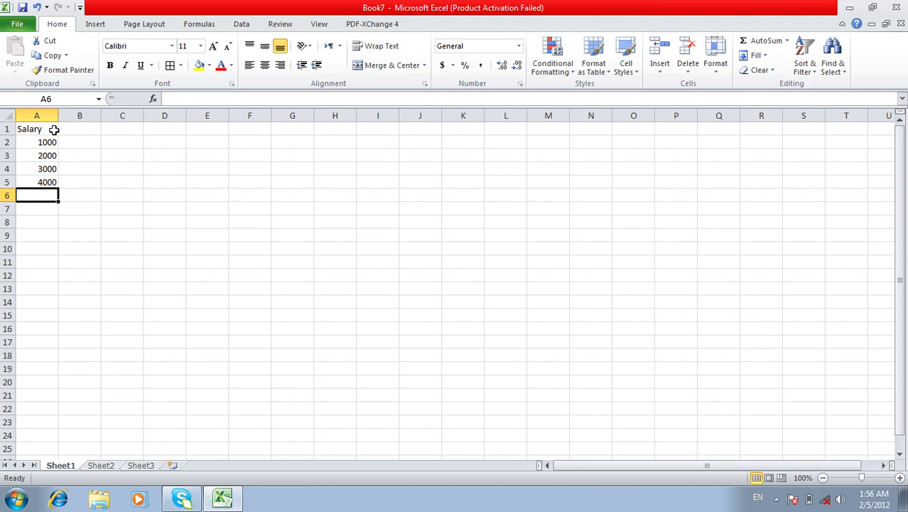
Centre A1:A5 and select the salary values A2:A5
left_click_drag(41, 132, 47, 182)
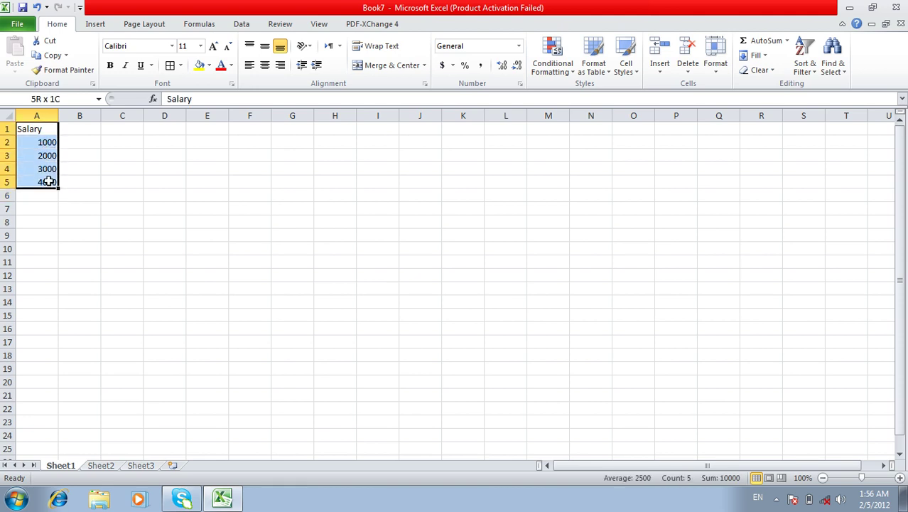
left_click(264, 65)
left_click_drag(46, 143, 45, 181)
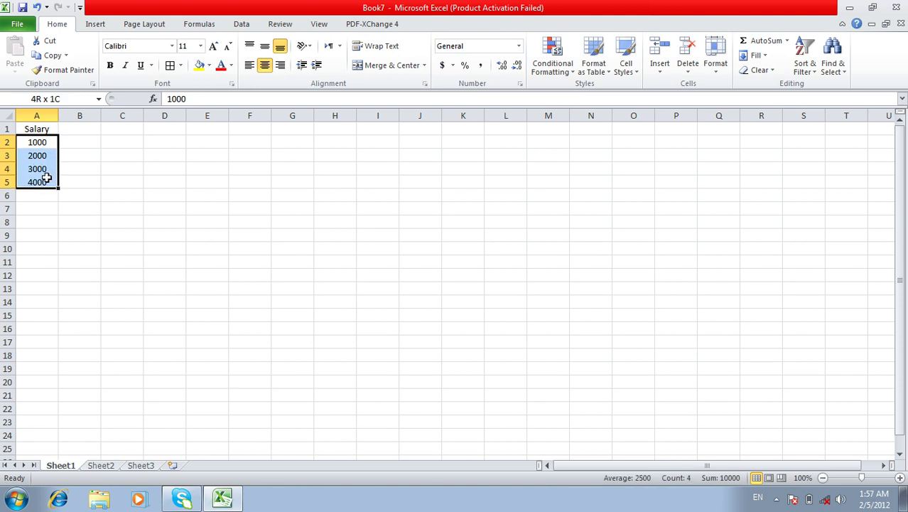
Start a Greater Than 1000 rule and preview the yellow, green, red border and red text presets
left_click(558, 62)
mouse_move(596, 93)
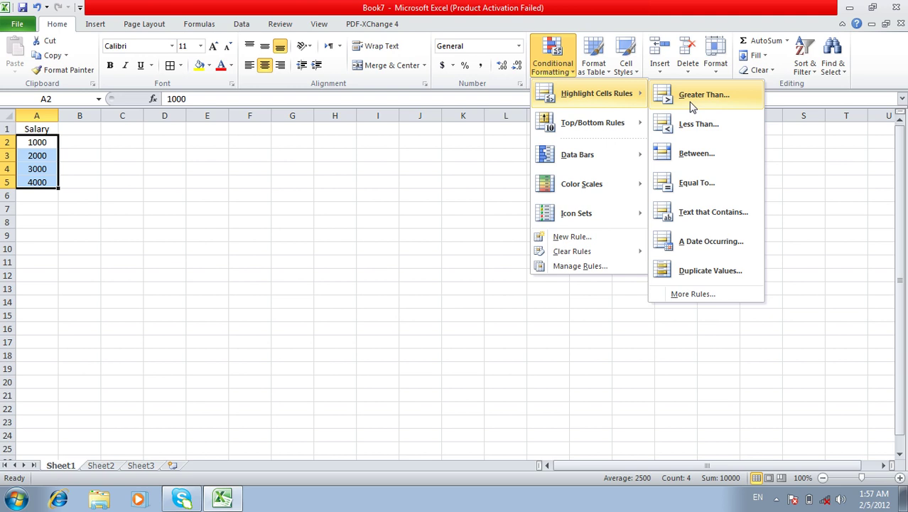
left_click(693, 99)
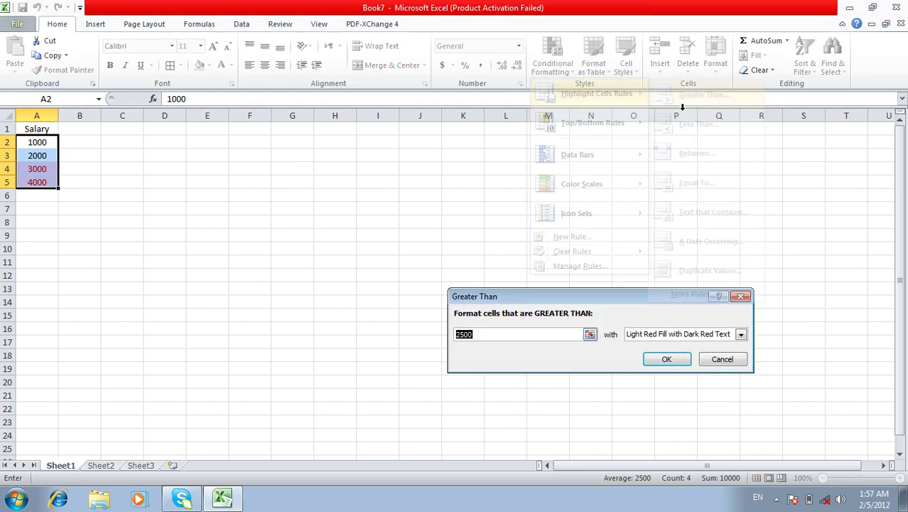
type("1000")
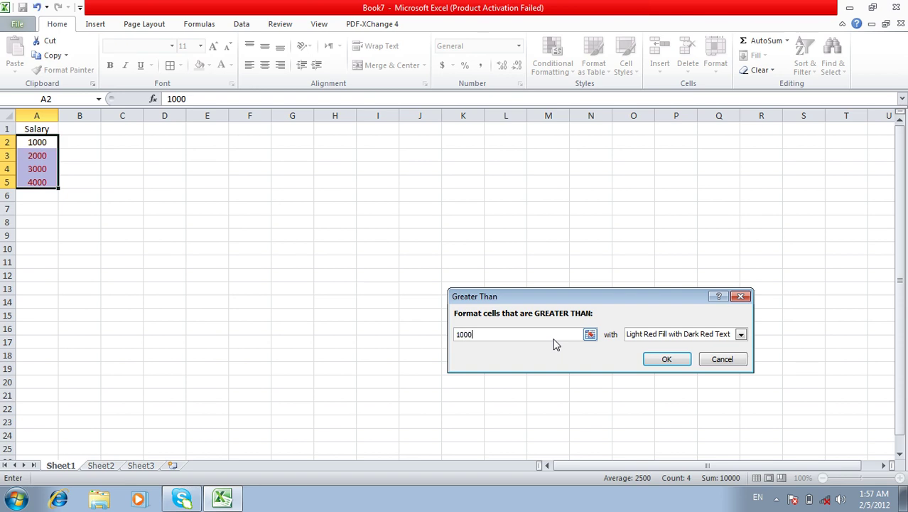
left_click(674, 336)
left_click(666, 355)
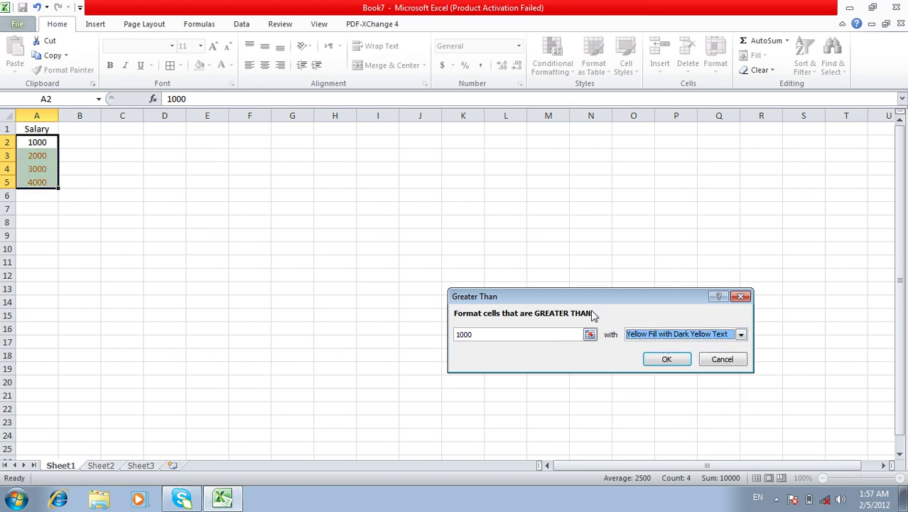
left_click(710, 334)
left_click(671, 365)
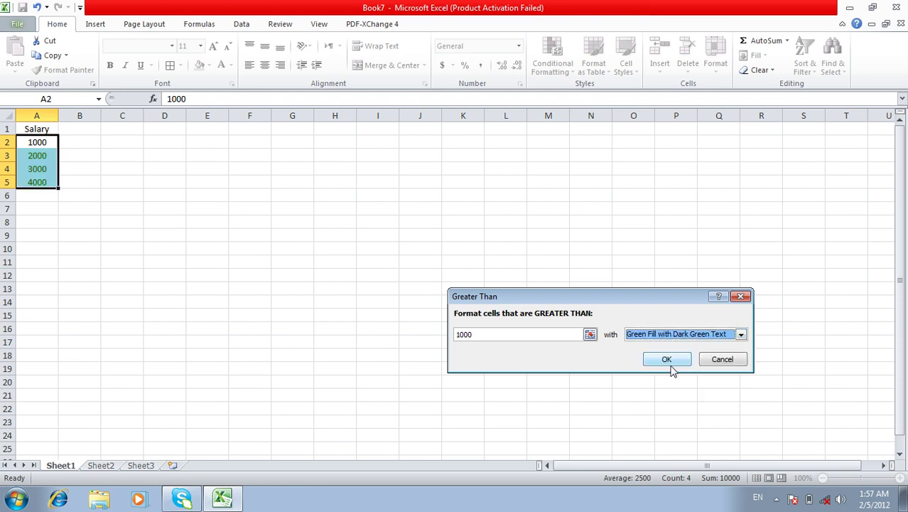
left_click(643, 334)
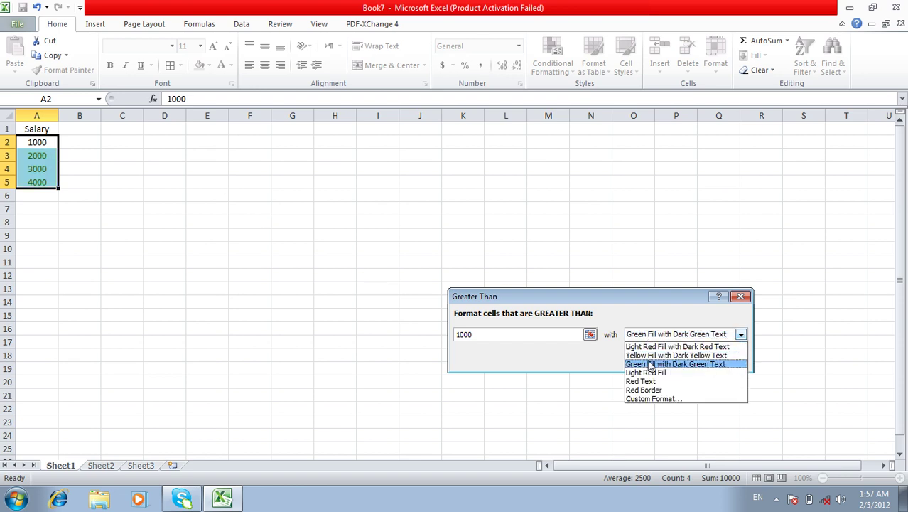
left_click(654, 390)
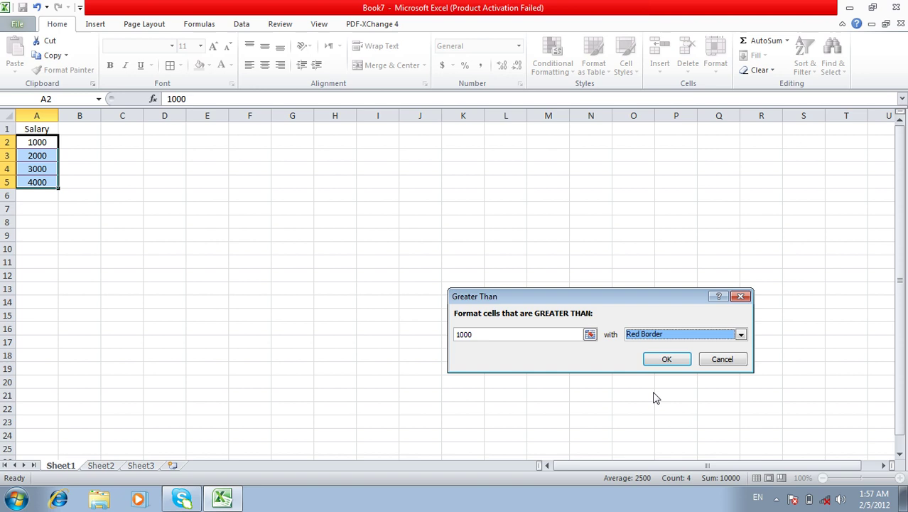
left_click(652, 334)
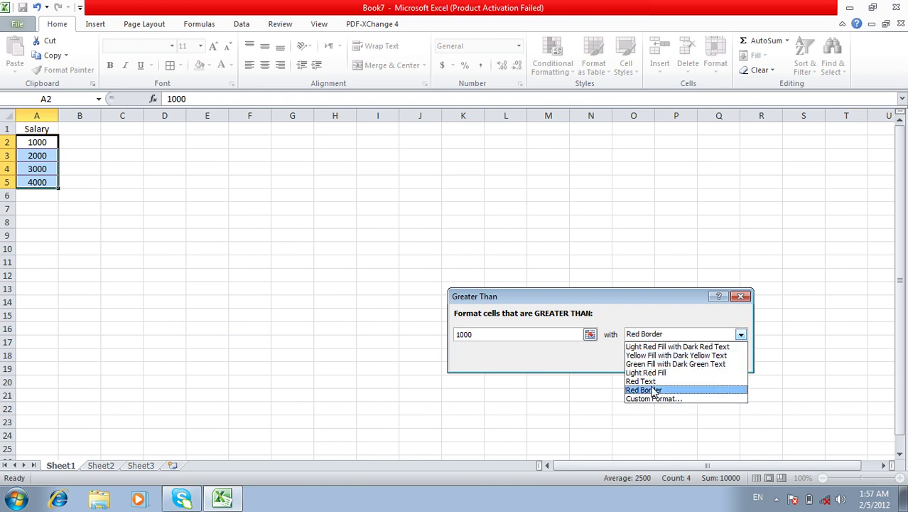
left_click(652, 380)
left_click(651, 336)
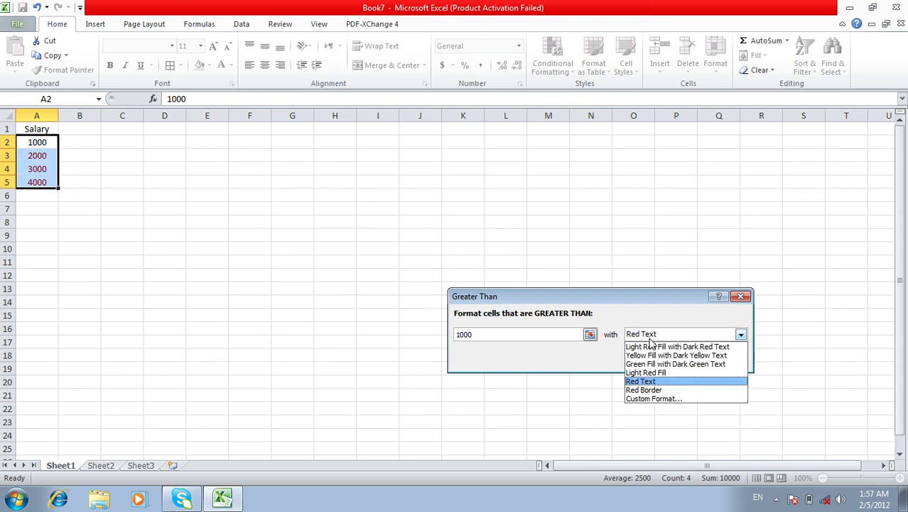
Apply a custom bold format with a dash-dot outline border to salaries above 1000
left_click(662, 400)
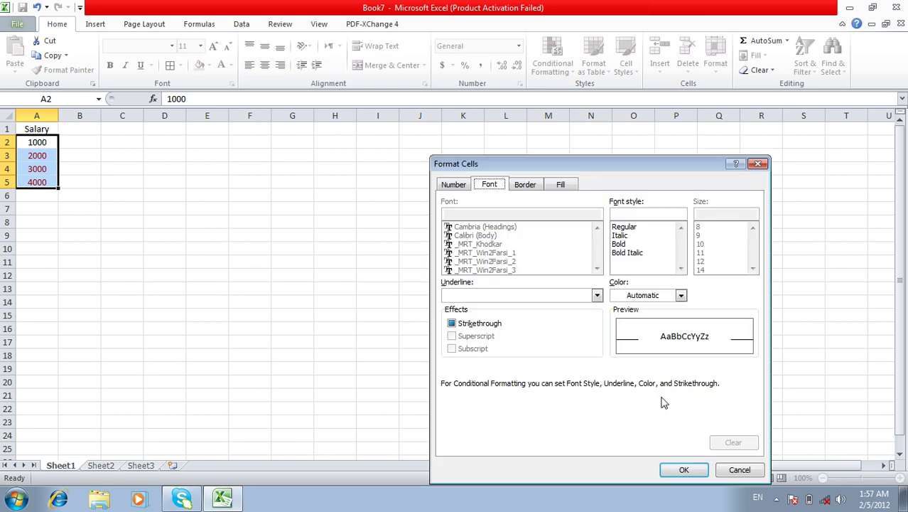
left_click(616, 244)
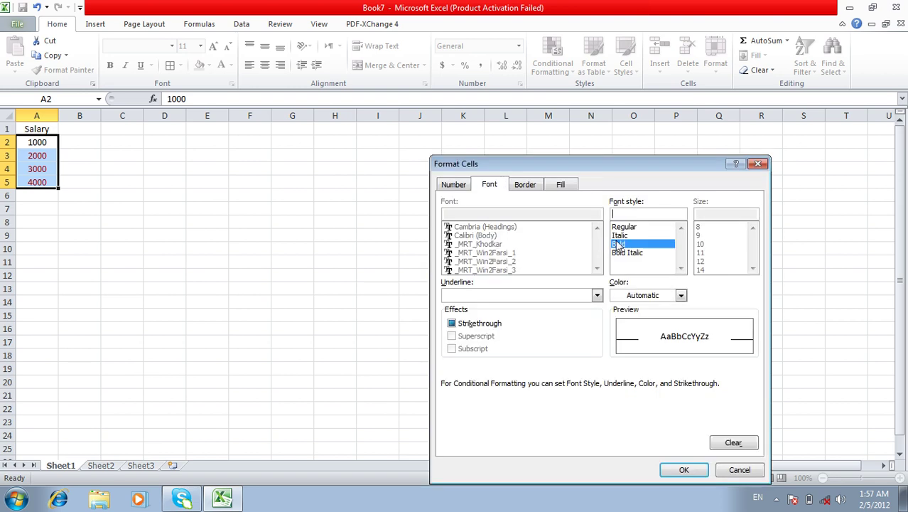
left_click(527, 185)
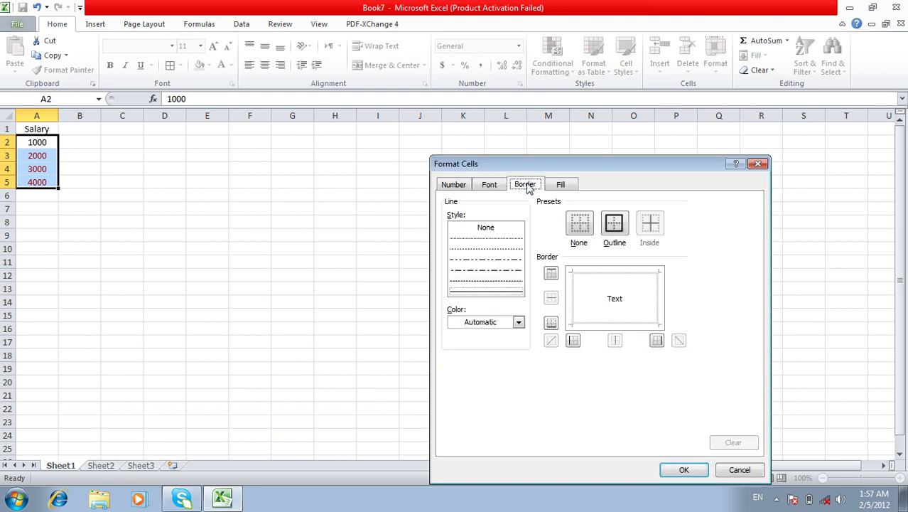
left_click(614, 223)
left_click(505, 272)
left_click(614, 224)
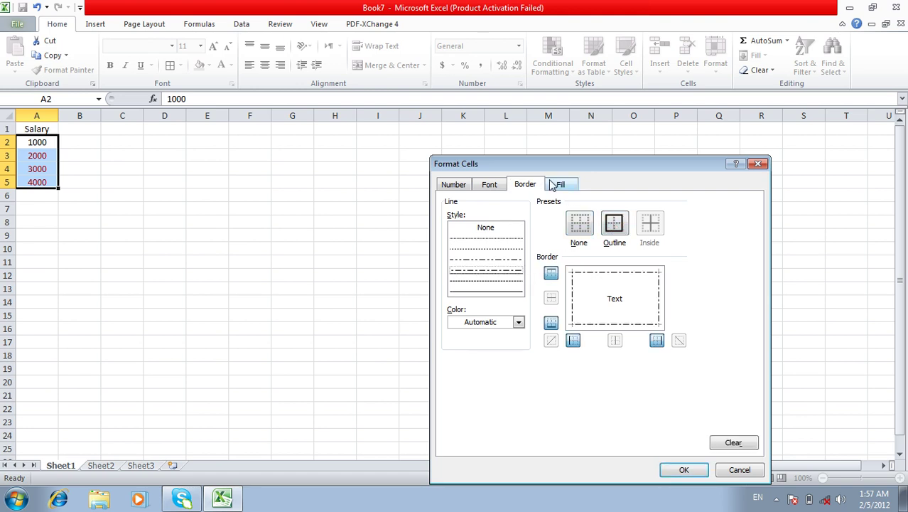
left_click(685, 473)
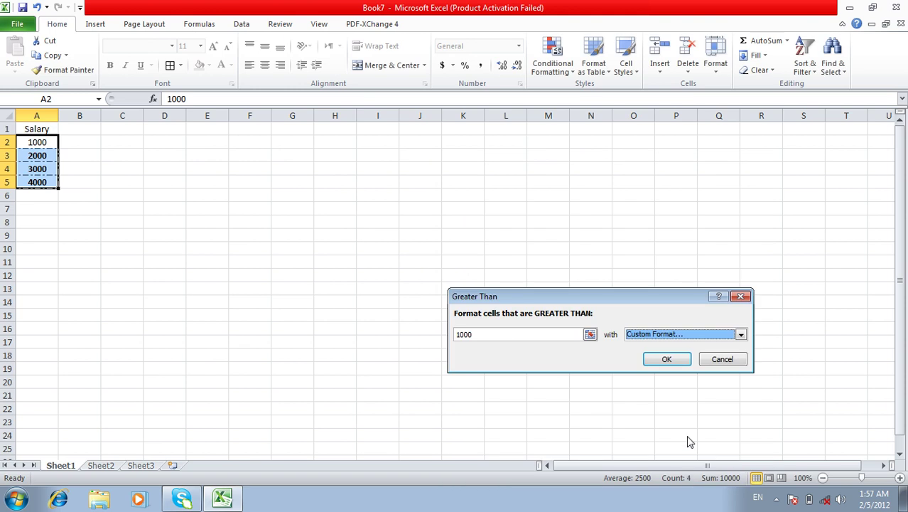
left_click(662, 363)
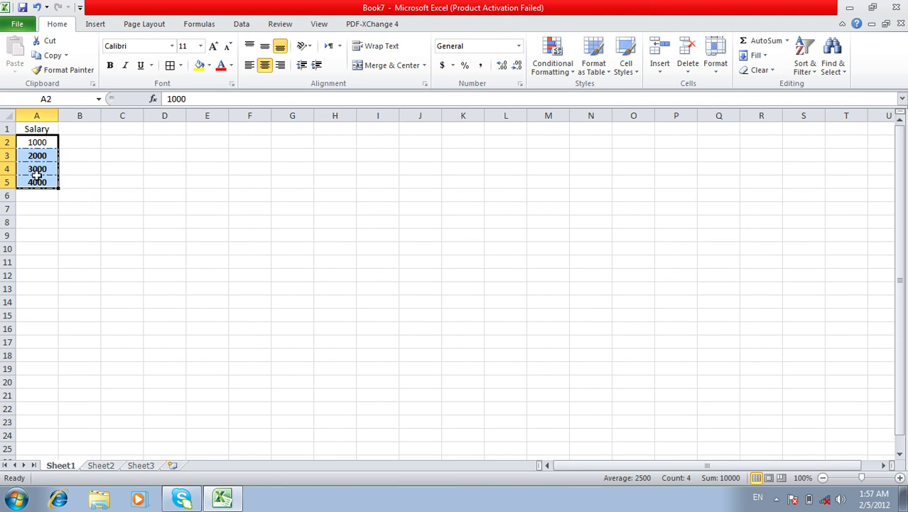
left_click(552, 62)
mouse_move(596, 93)
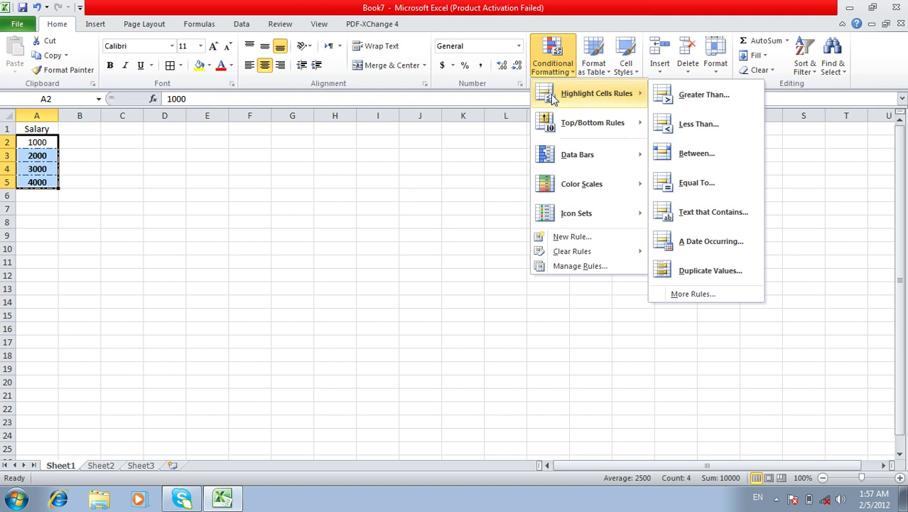
Preview a Less Than 30 rule with red text, then discard it
left_click(456, 14)
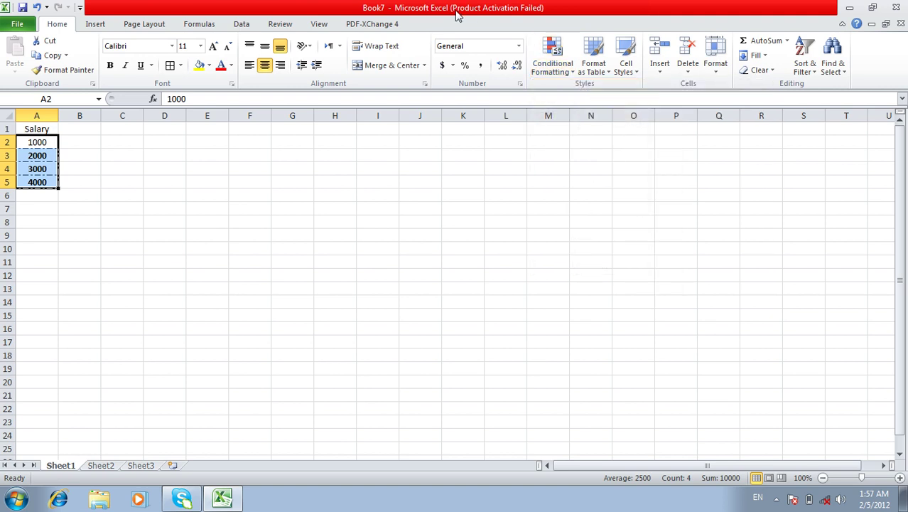
left_click(547, 65)
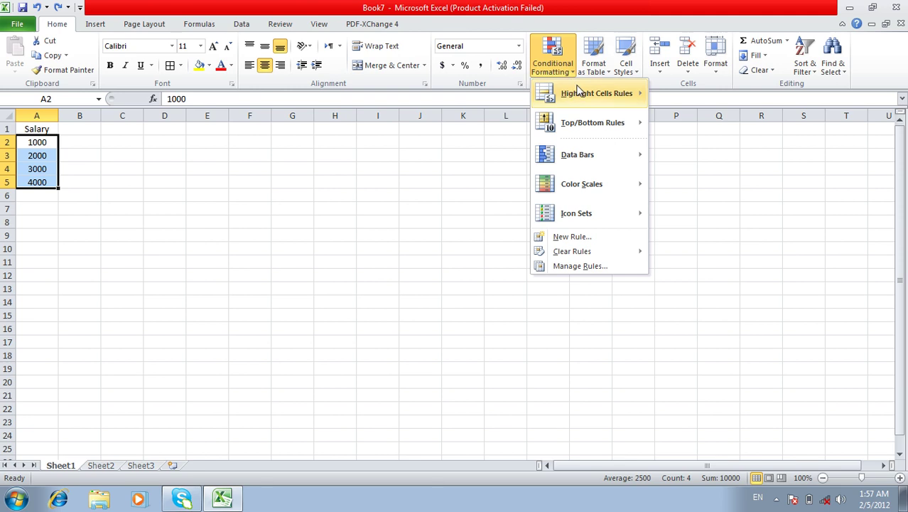
mouse_move(596, 93)
left_click(699, 122)
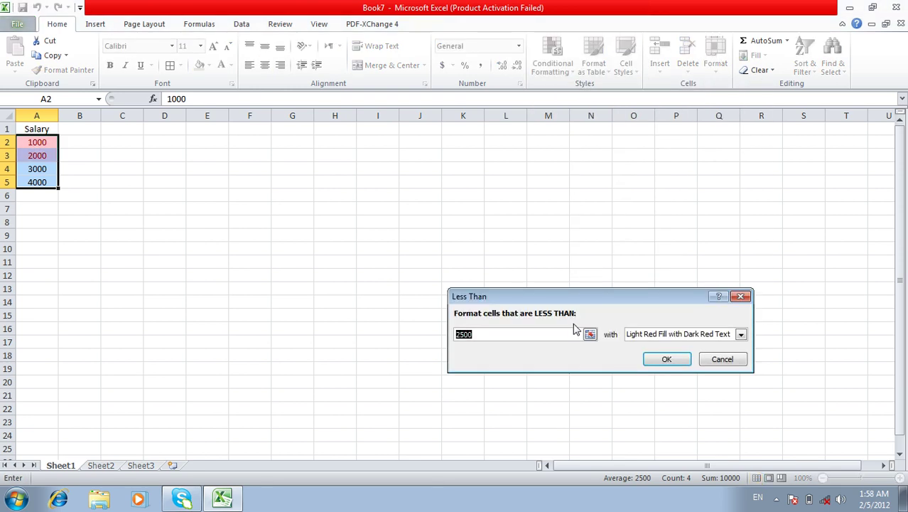
type("3")
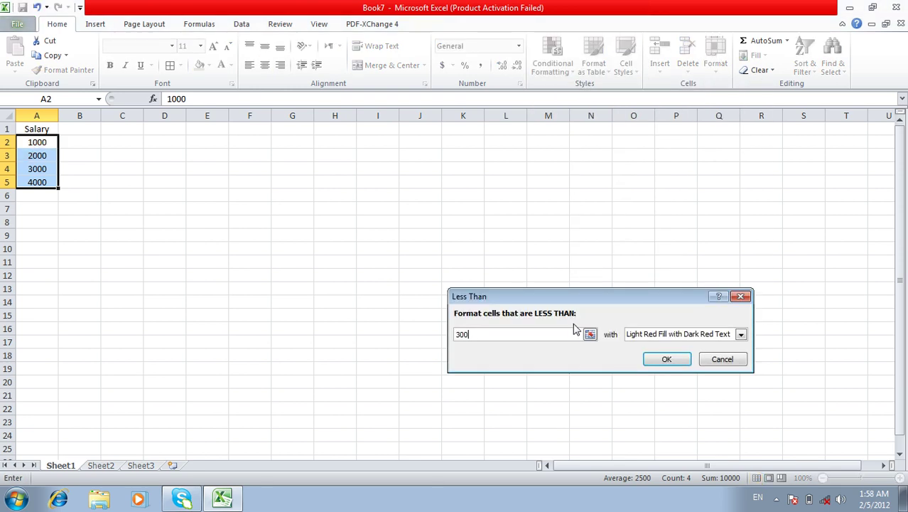
type("0")
left_click(693, 339)
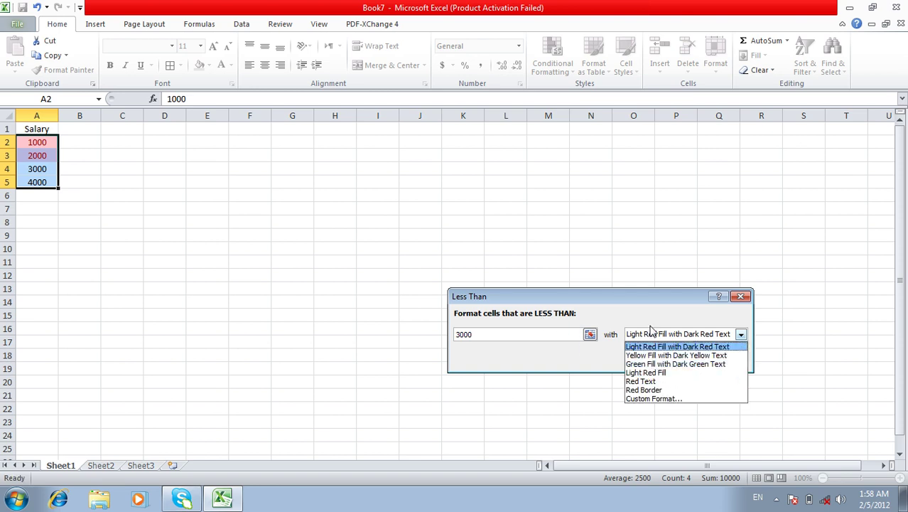
left_click(634, 382)
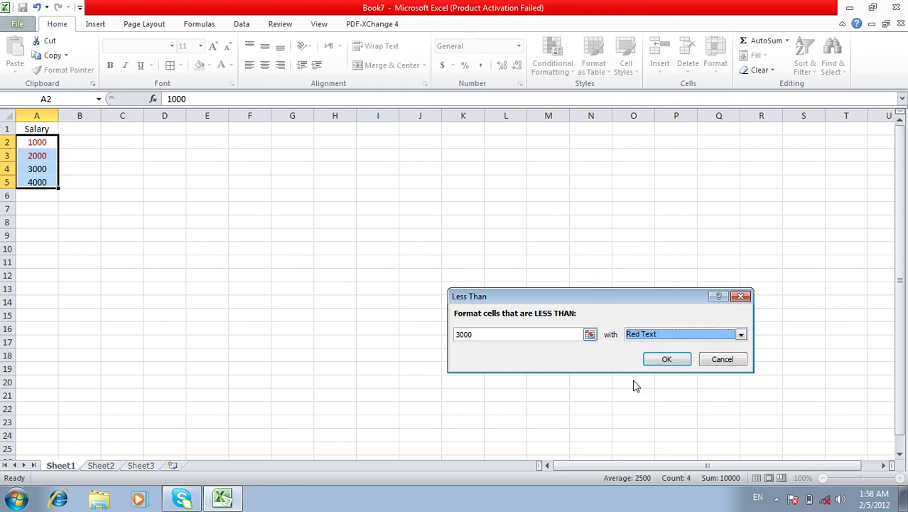
key("Escape")
Set up a Between rule for 1 and 2000 with the Red Border format
left_click(553, 64)
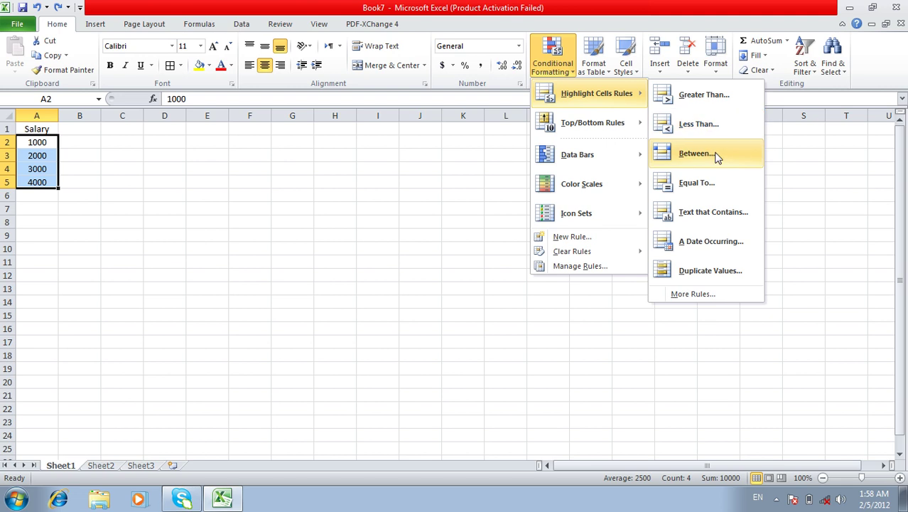
mouse_move(595, 93)
left_click(715, 152)
type("1")
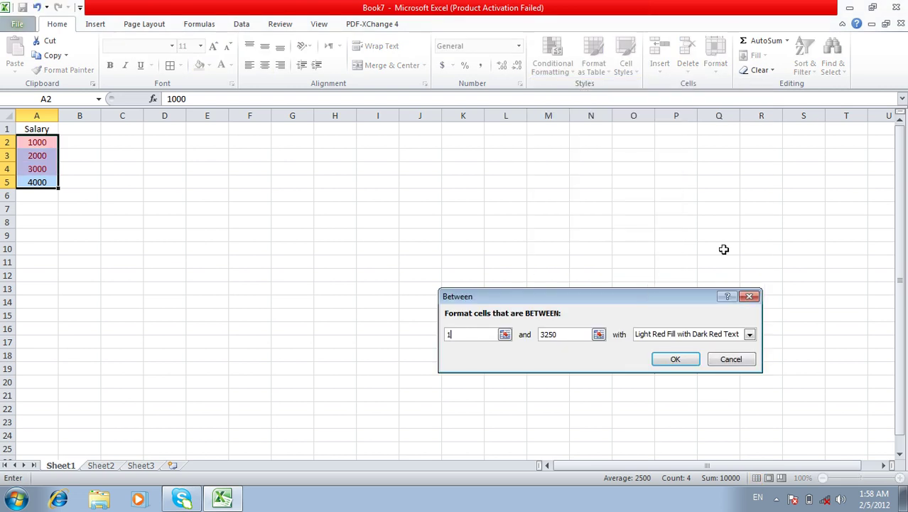
key("Tab")
type("20")
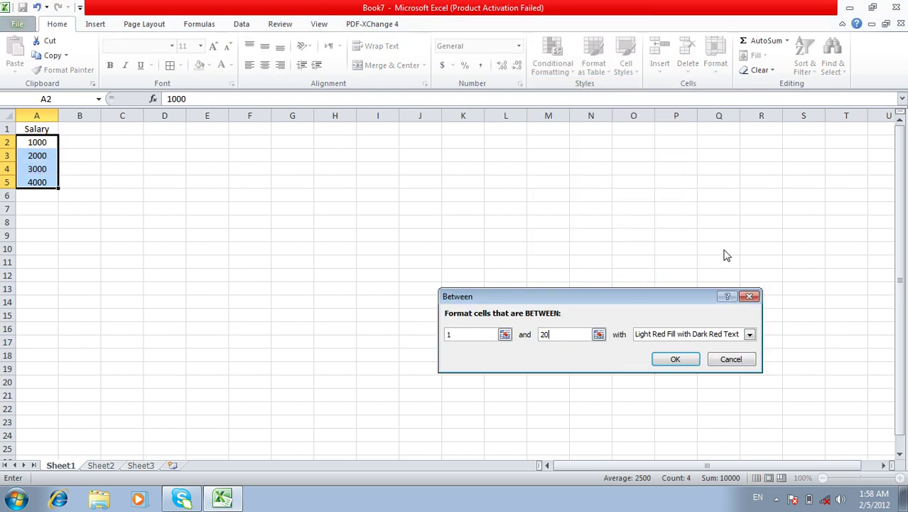
type("00")
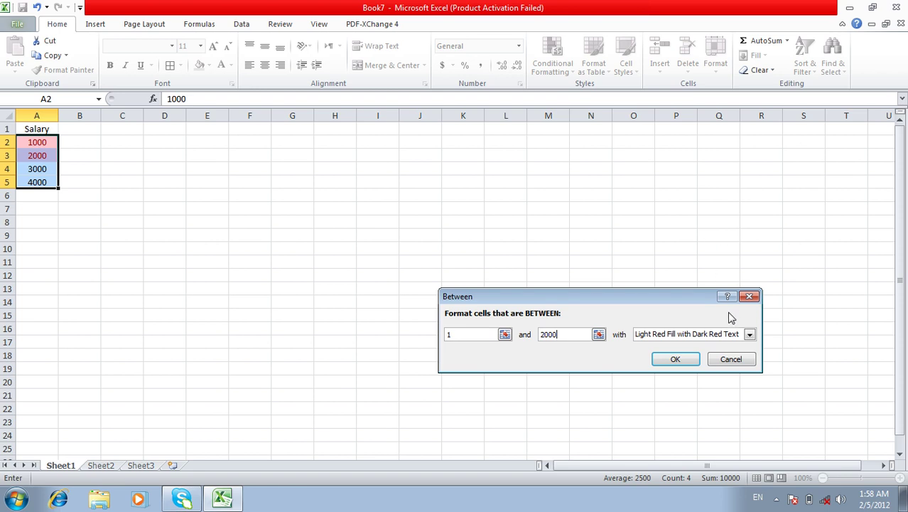
left_click(714, 334)
left_click(684, 390)
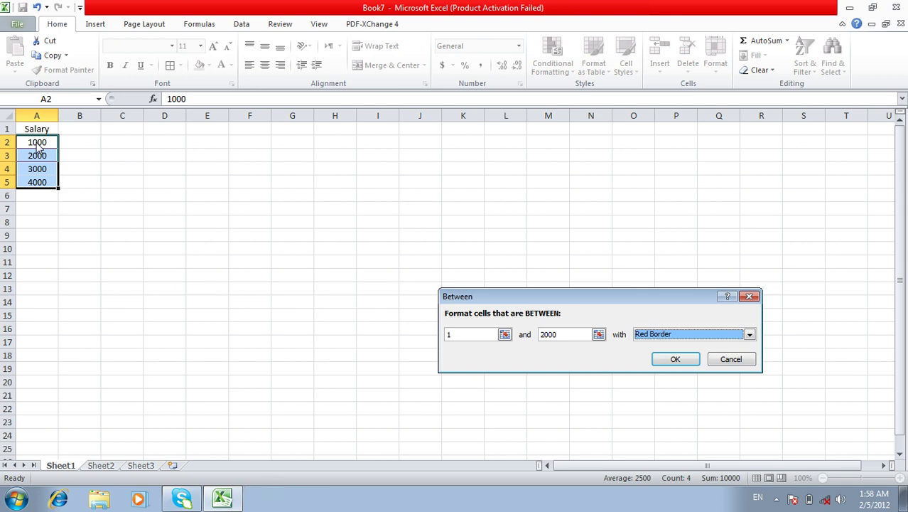
Close the Between rule, preview an Equal To 1000 rule and discard it, then reopen Highlight Cells Rules
left_click(719, 364)
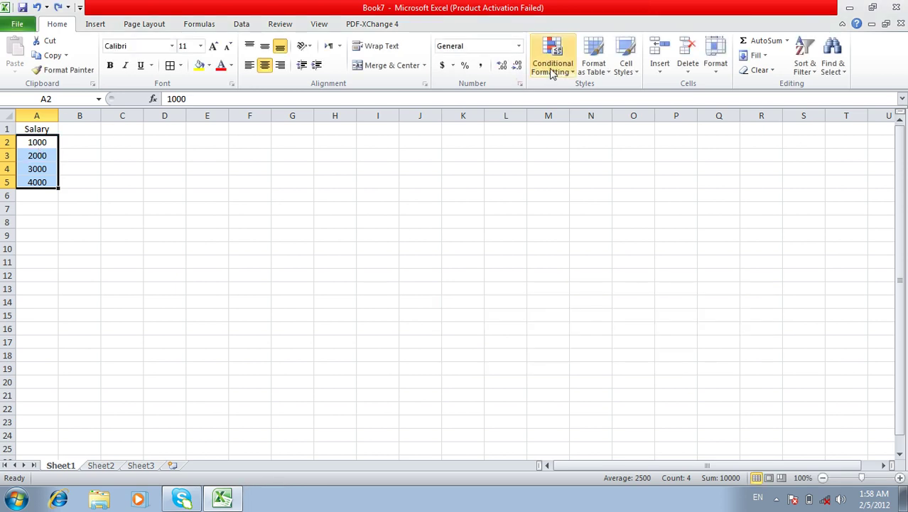
left_click(552, 63)
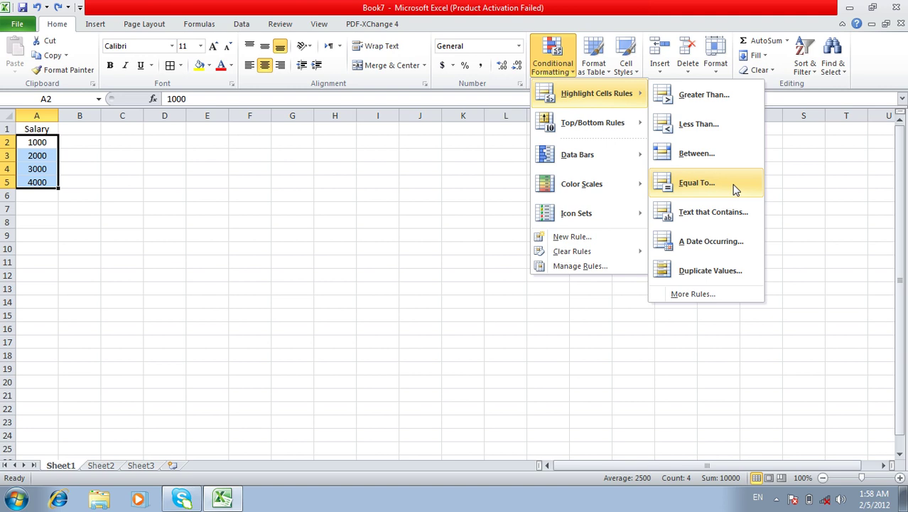
left_click(735, 189)
type("1000")
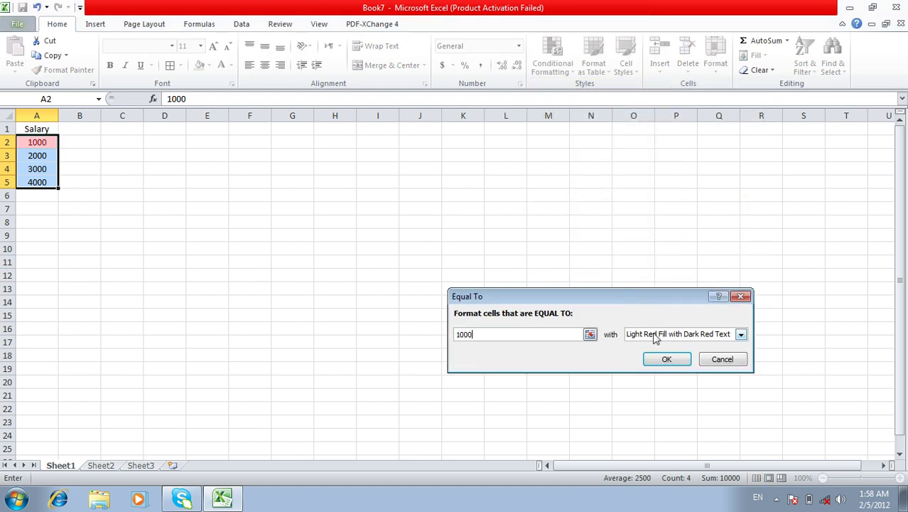
left_click(655, 334)
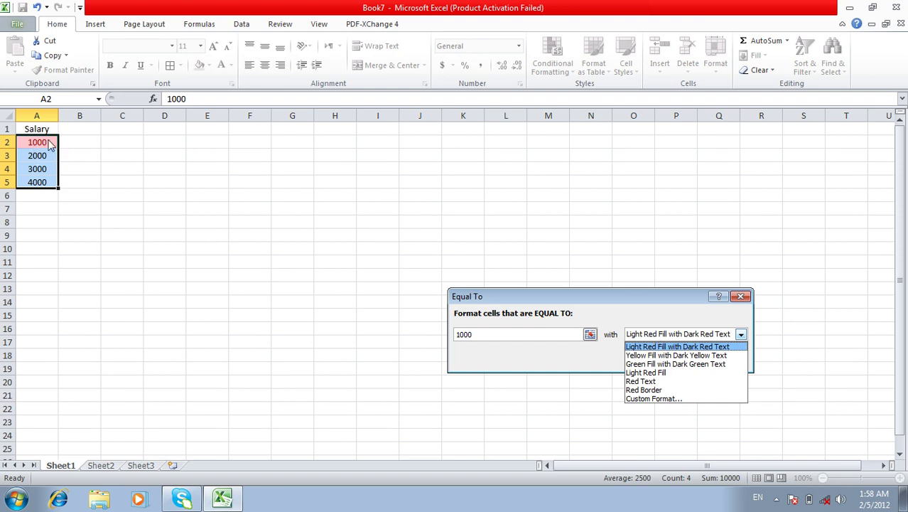
key("Escape")
key("Escape")
left_click(549, 60)
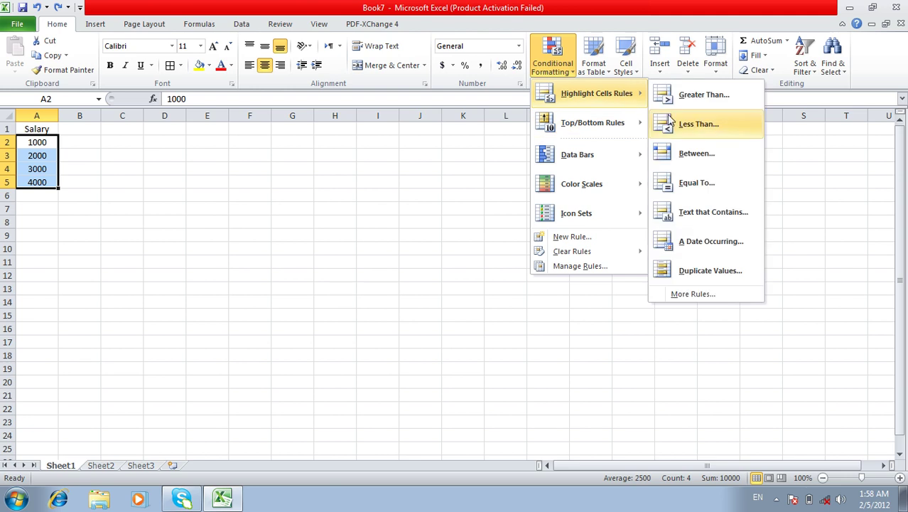
Type the Sname header in D1 and four employee names in D2:D5
left_click(177, 128)
left_click(174, 127)
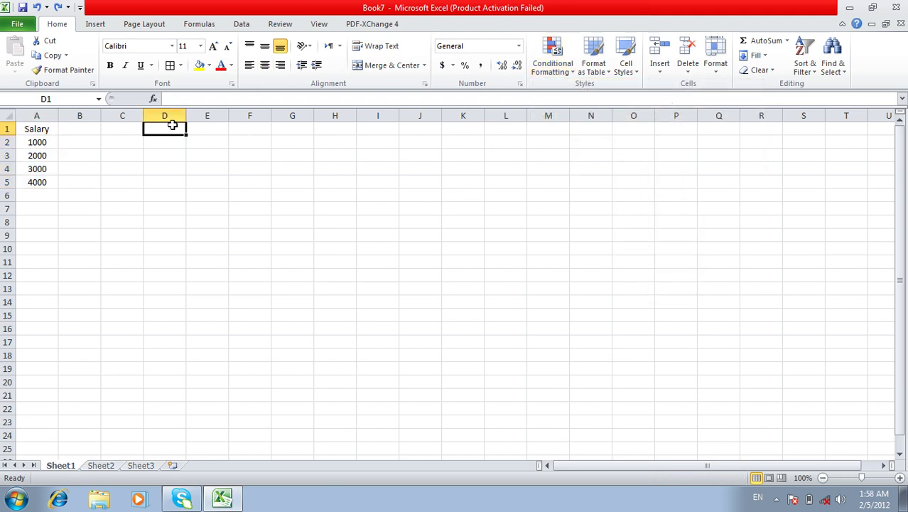
type("Sna")
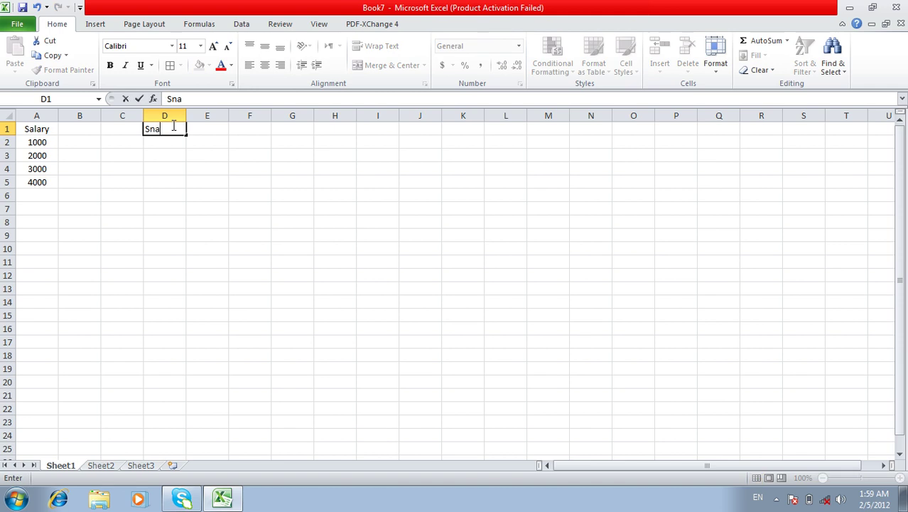
type("me")
key("Return")
type("Wali")
key("Return")
type("ali")
key("Return")
type("khan")
key("Return")
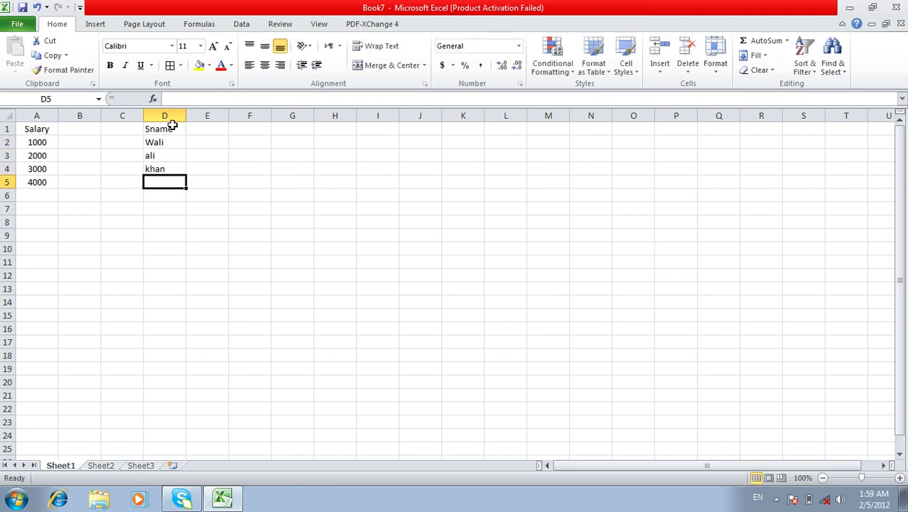
type("jamal")
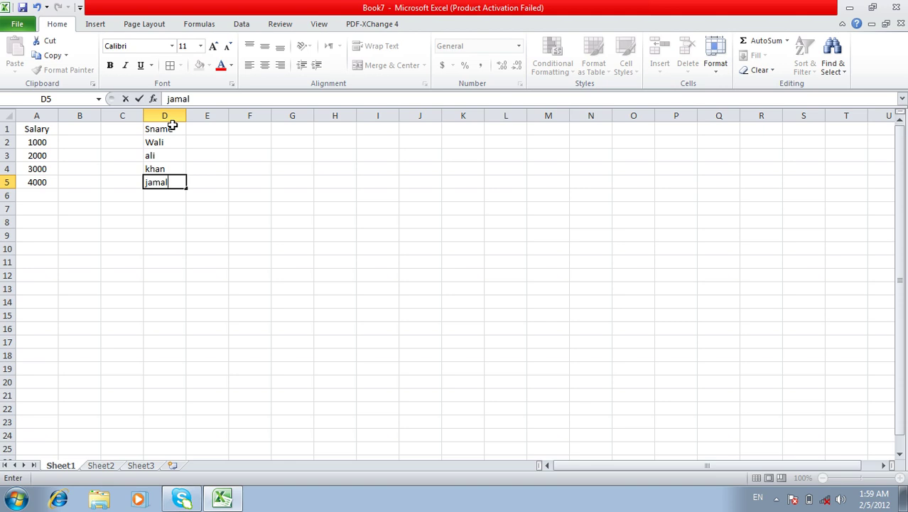
key("Return")
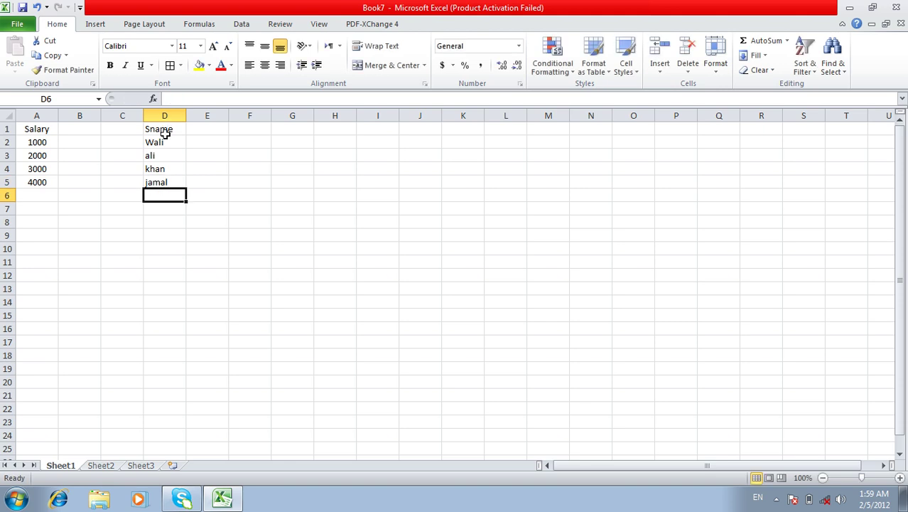
Apply a Text That Contains 'i' rule with Red Border to the names in D2:D5
left_click_drag(167, 141, 166, 180)
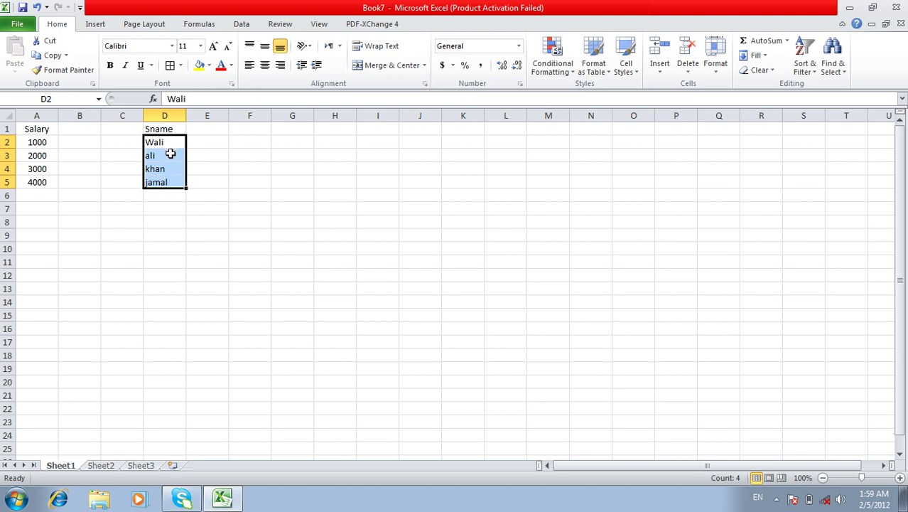
left_click(569, 73)
mouse_move(596, 93)
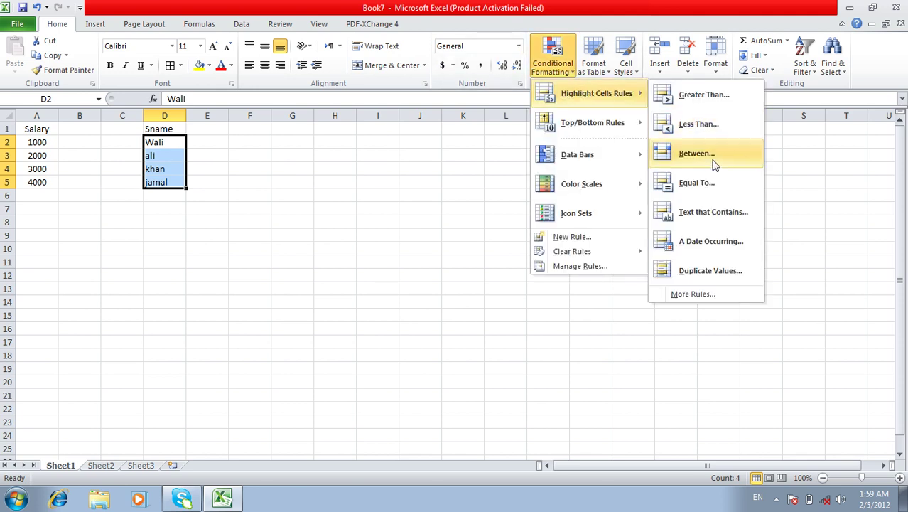
left_click(696, 213)
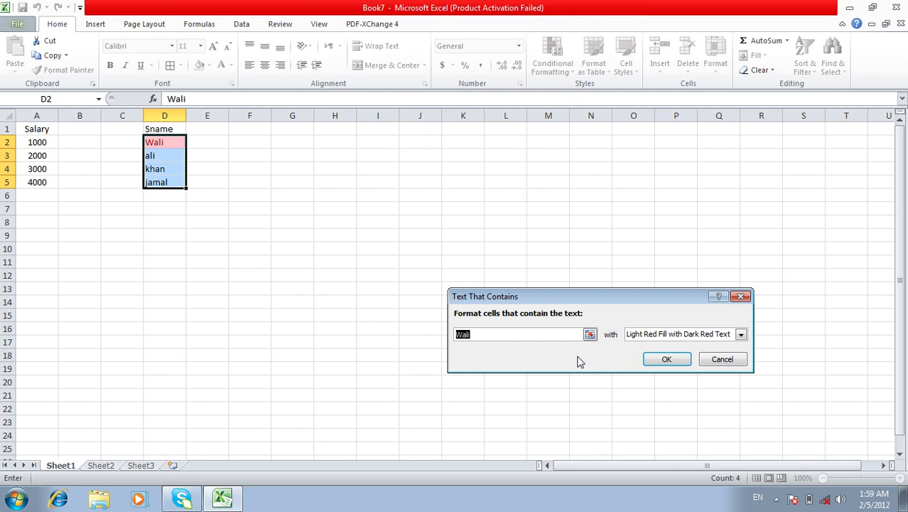
type("i")
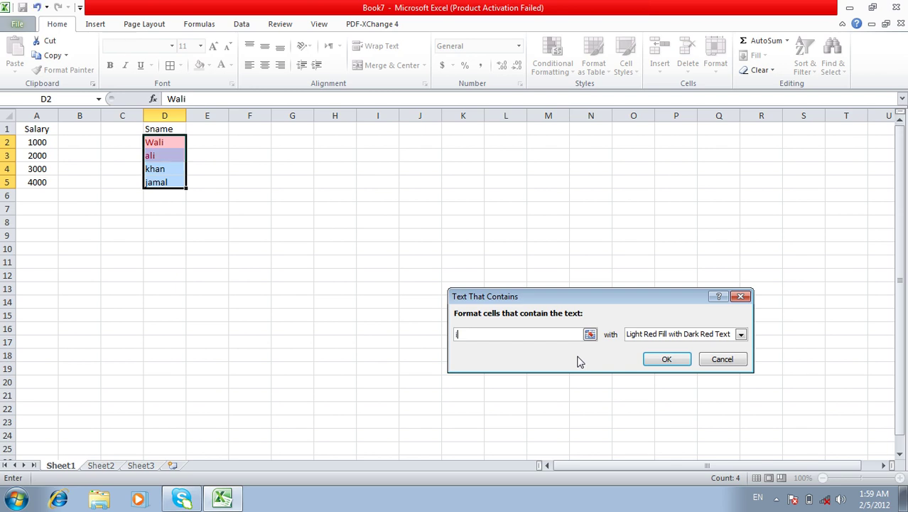
left_click(628, 334)
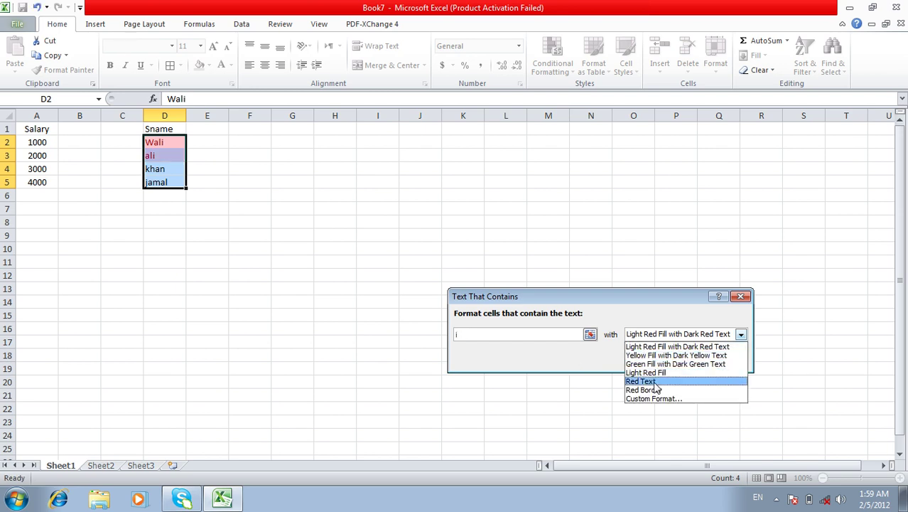
left_click(656, 390)
left_click(667, 359)
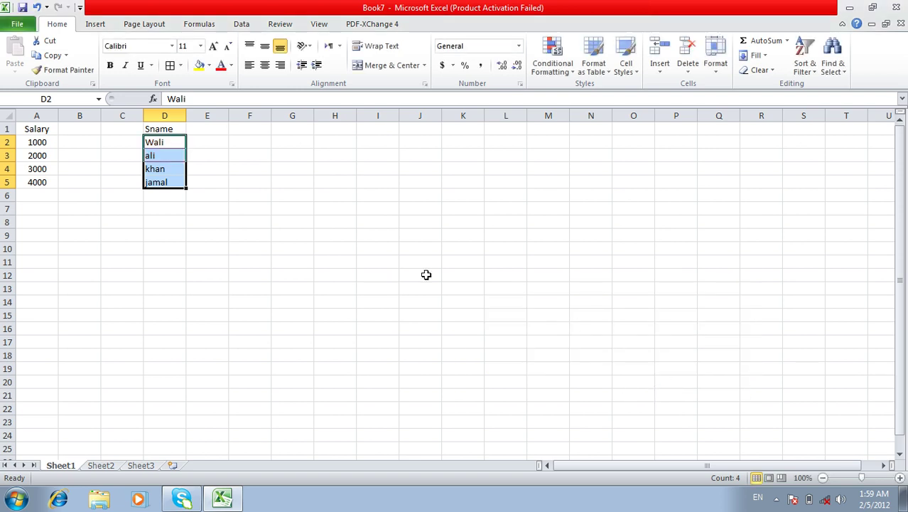
left_click(216, 224)
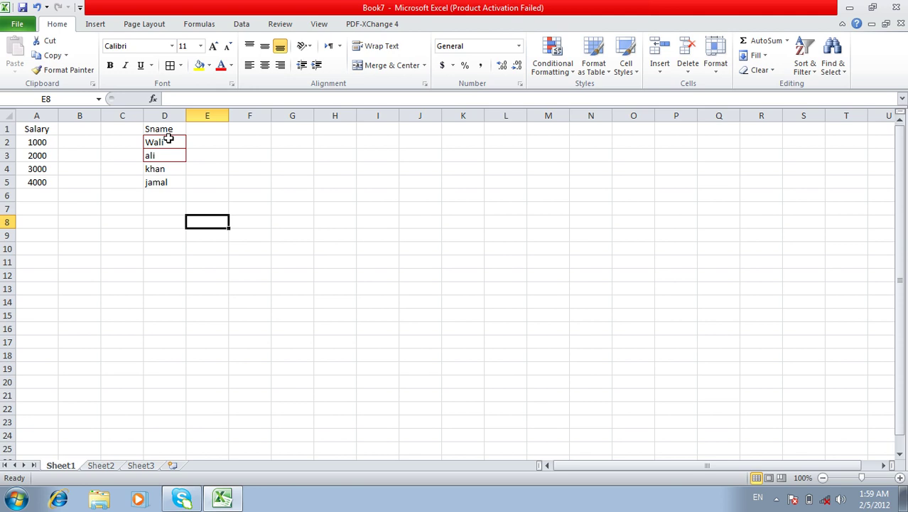
Reselect the names in D2:D5 and reopen the Conditional Formatting menu
left_click(169, 137)
key("ctrl+shift+Down")
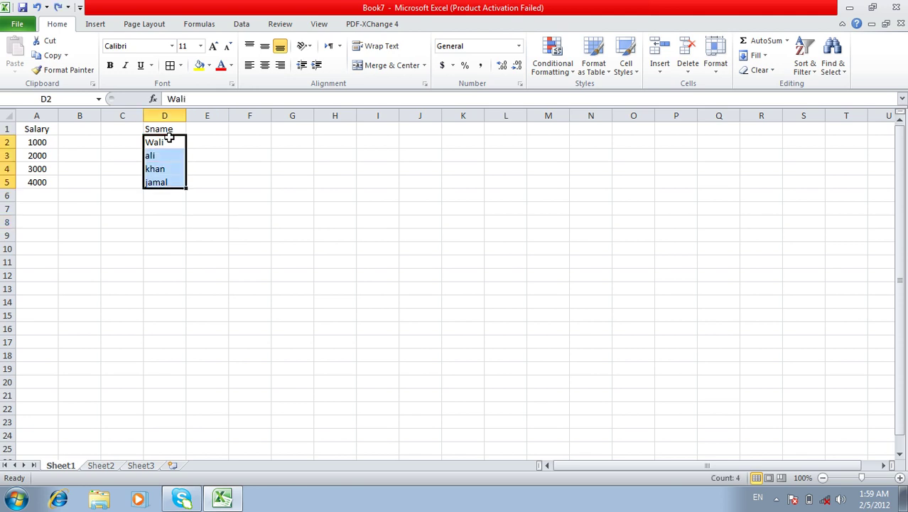
left_click(552, 64)
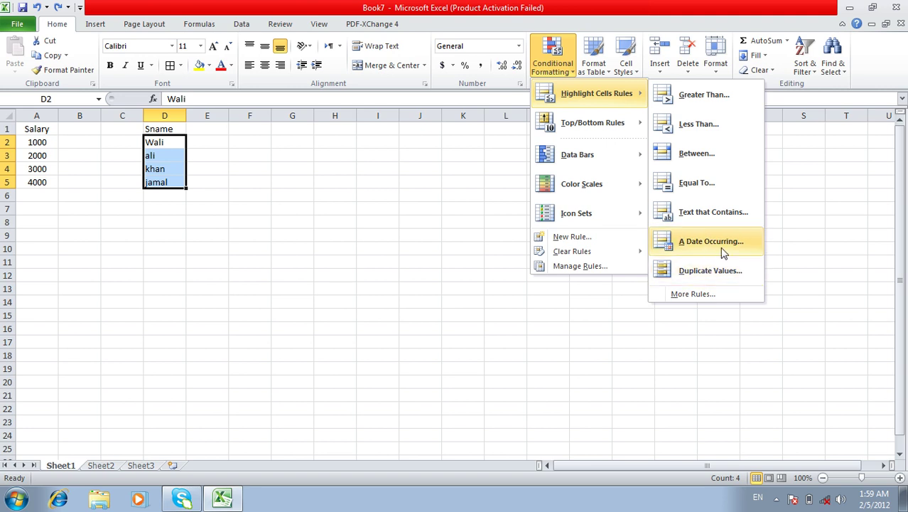
Add an Adate header in F1 with dates 1/1/2010 and 2/5/2012, autofitting column F
left_click(245, 128)
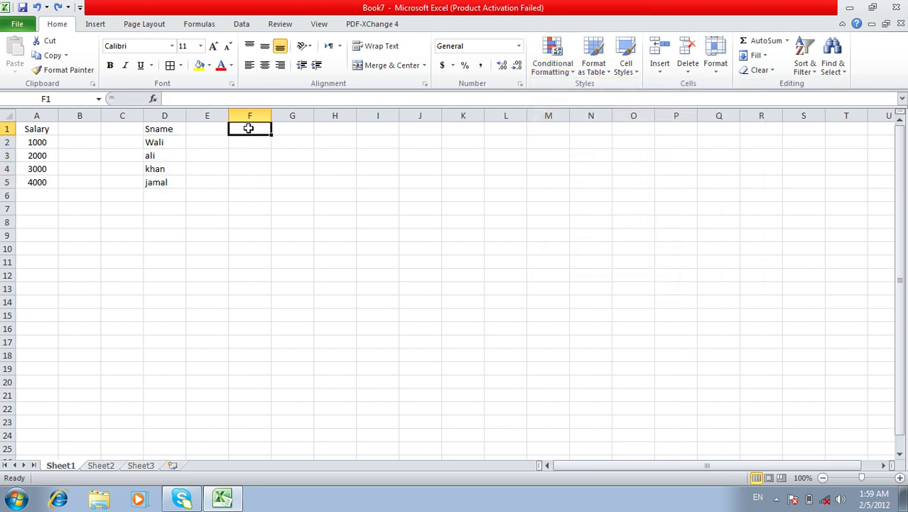
type("ADte")
key("Return")
type("1/1/201")
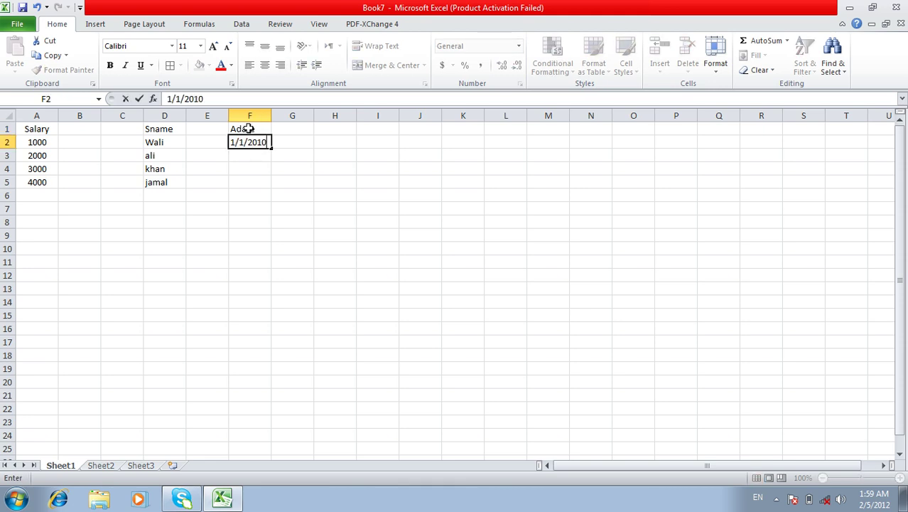
type("0")
key("Return")
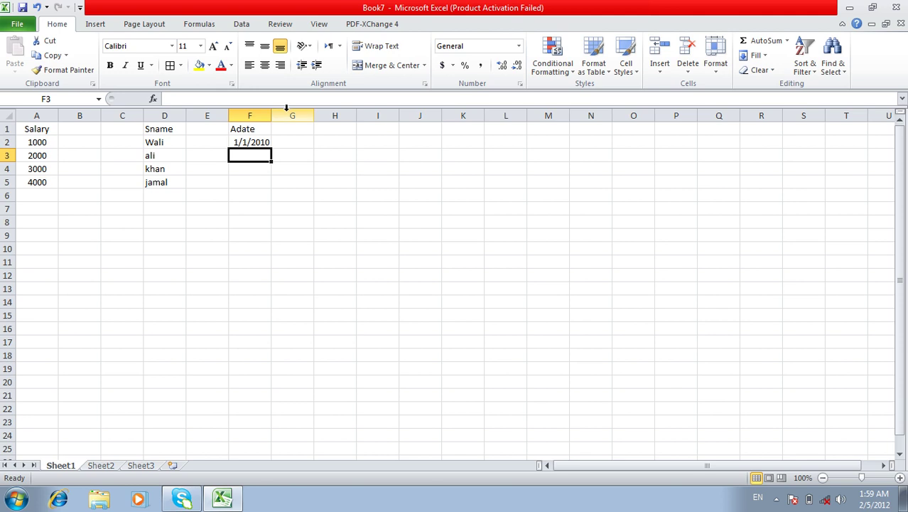
double_click(272, 115)
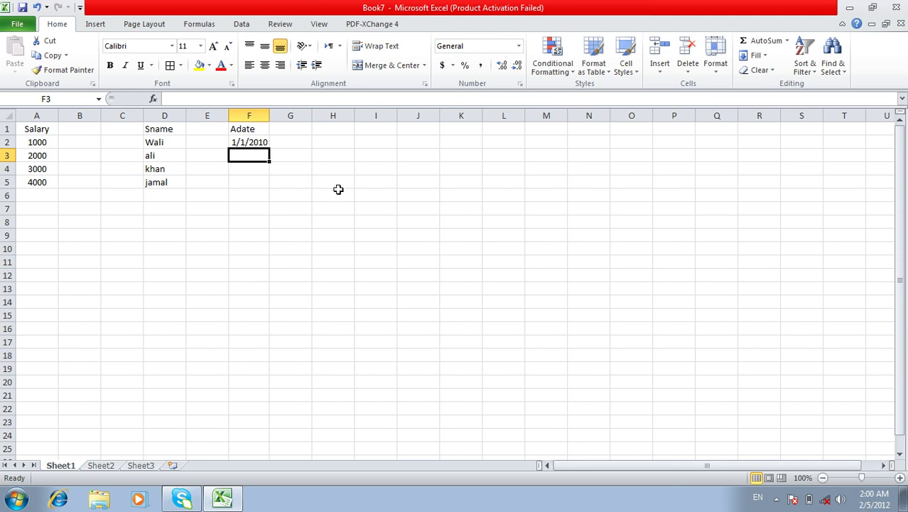
type("2/")
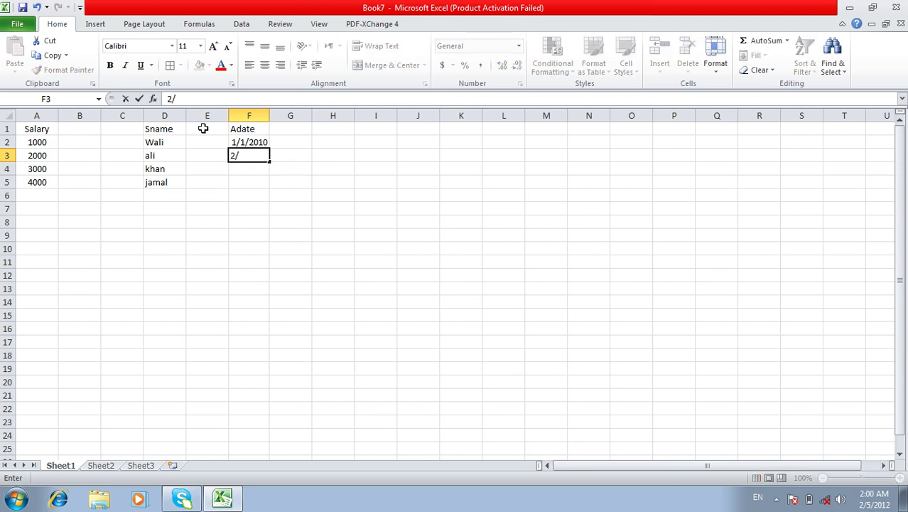
type("5/2012")
key("Return")
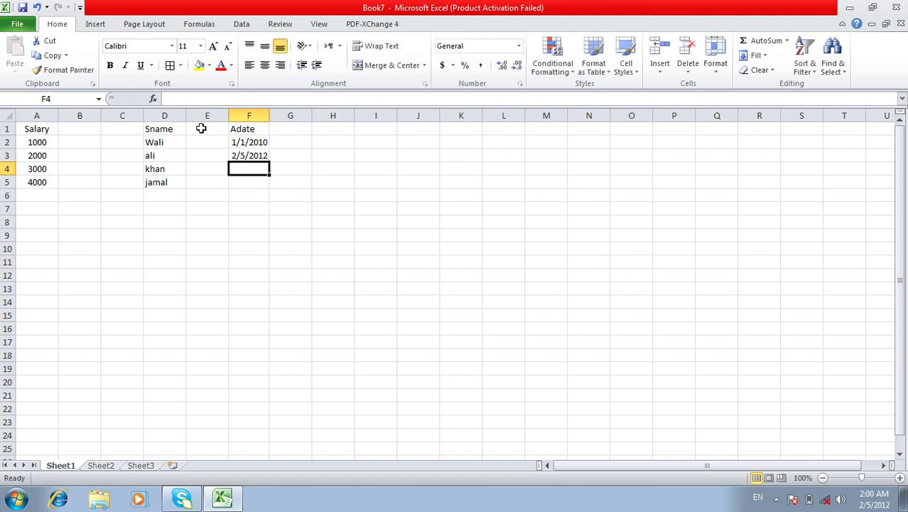
Apply an A Date Occurring Today rule with Red Border to F2:F5
left_click_drag(243, 144, 252, 179)
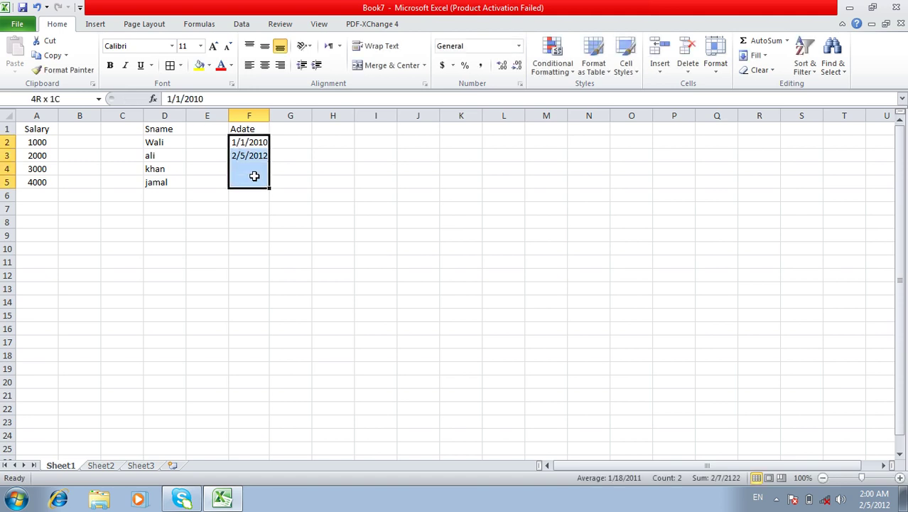
left_click(540, 71)
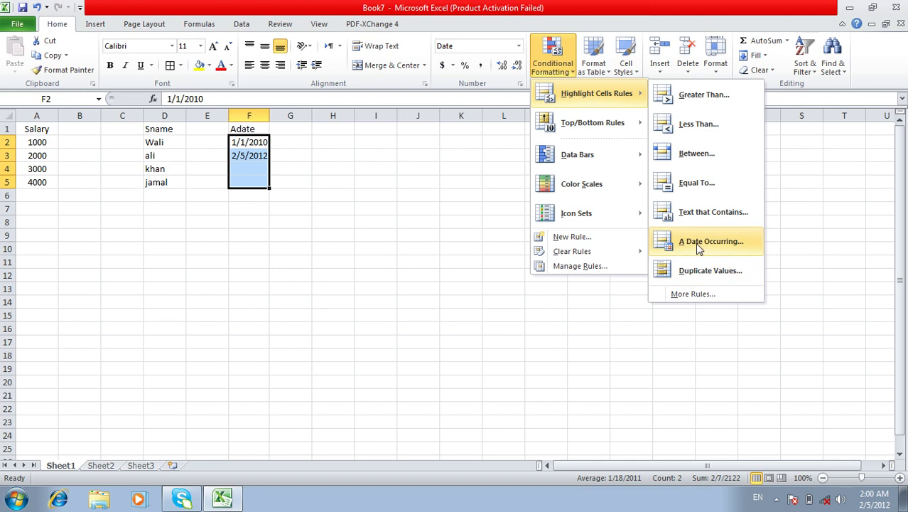
left_click(697, 242)
left_click(525, 340)
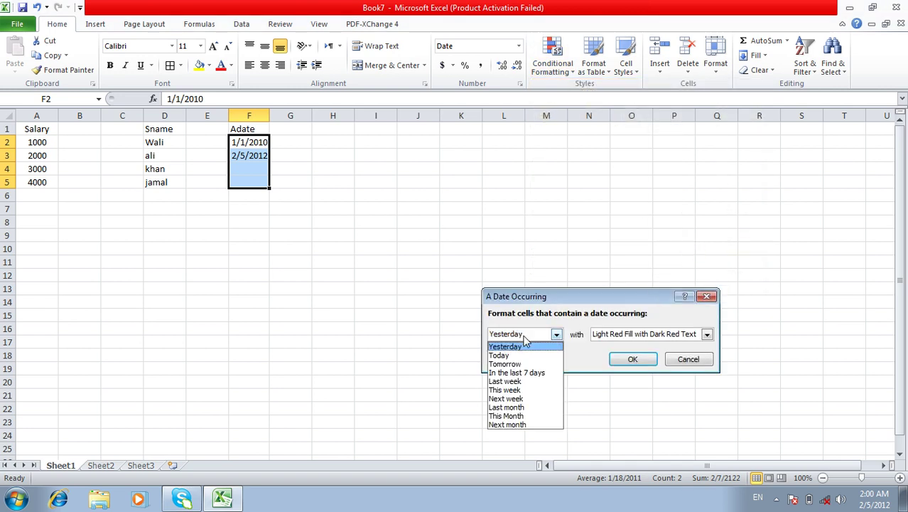
left_click(516, 355)
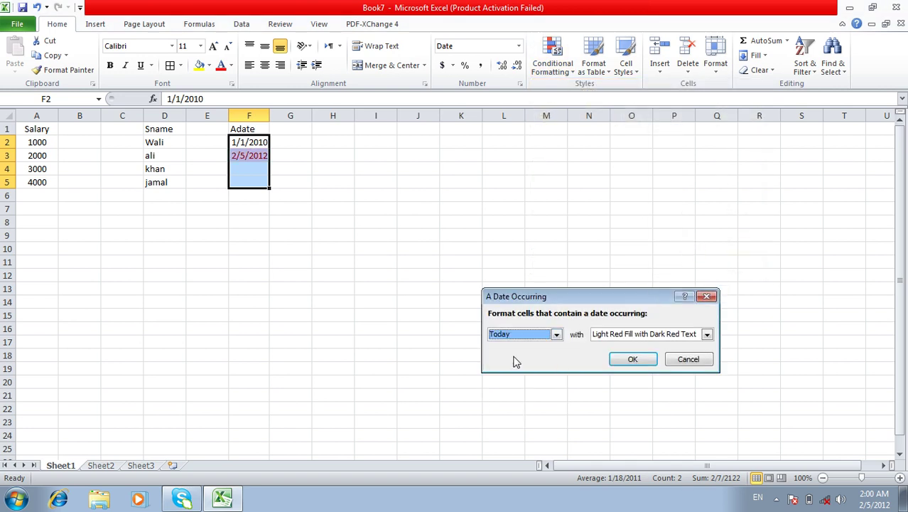
left_click(664, 336)
left_click(625, 388)
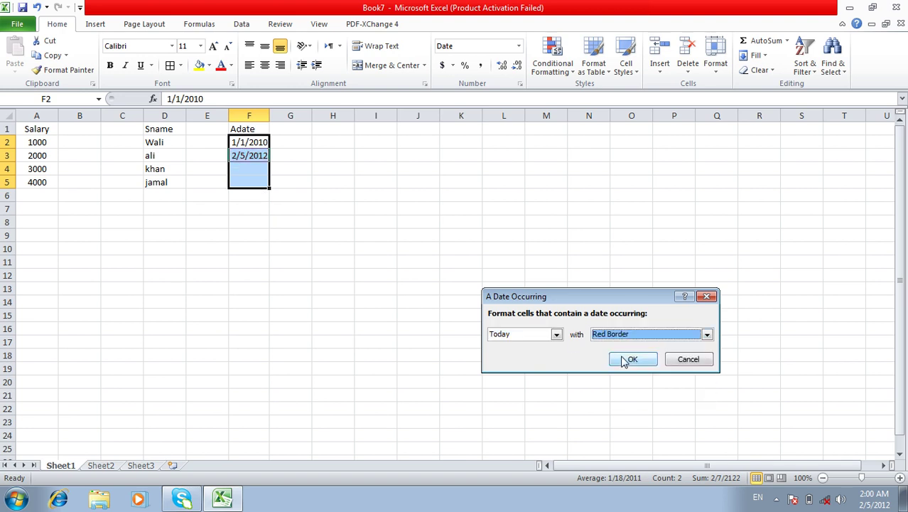
left_click(626, 361)
left_click(376, 195)
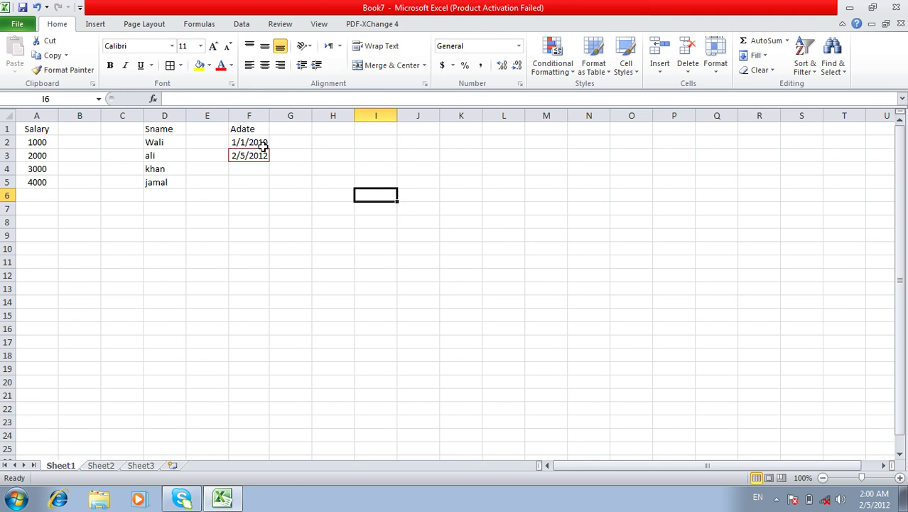
Reselect F2:F5, then select H1 and open the Conditional Formatting menu
left_click_drag(261, 144, 270, 178)
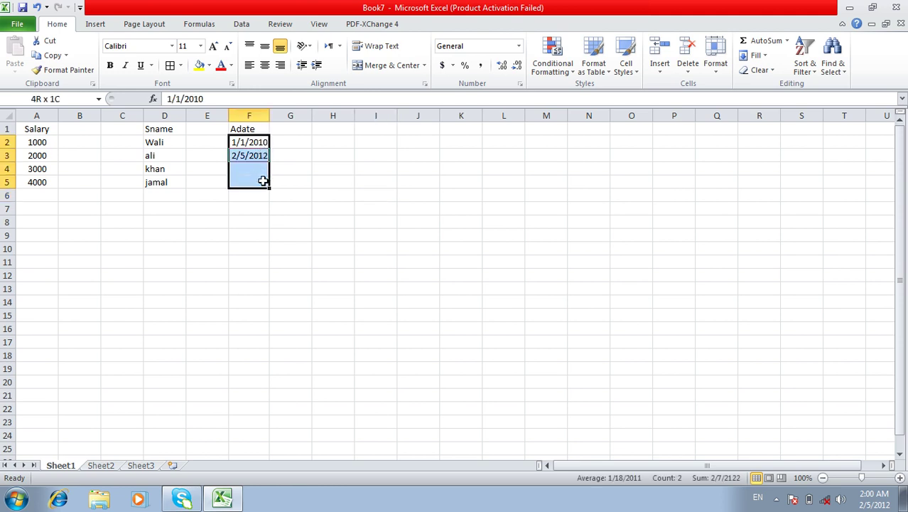
left_click(340, 132)
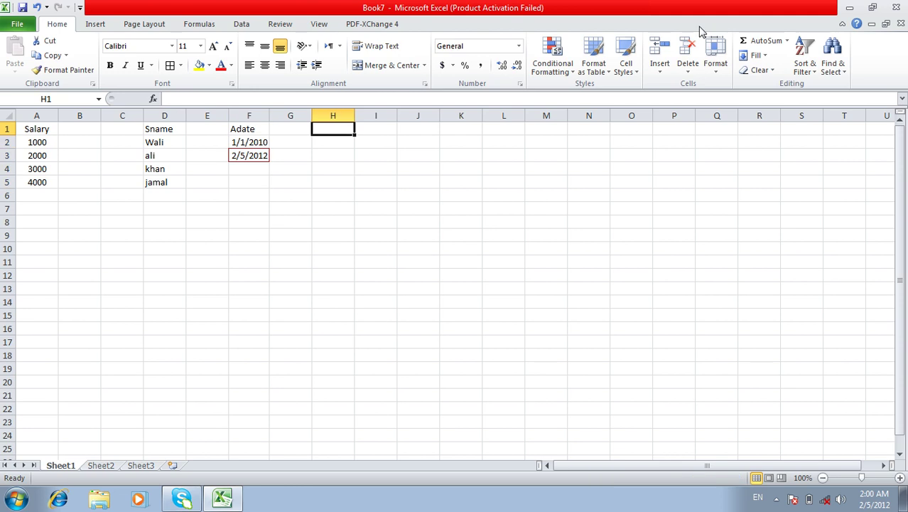
left_click(547, 64)
mouse_move(596, 93)
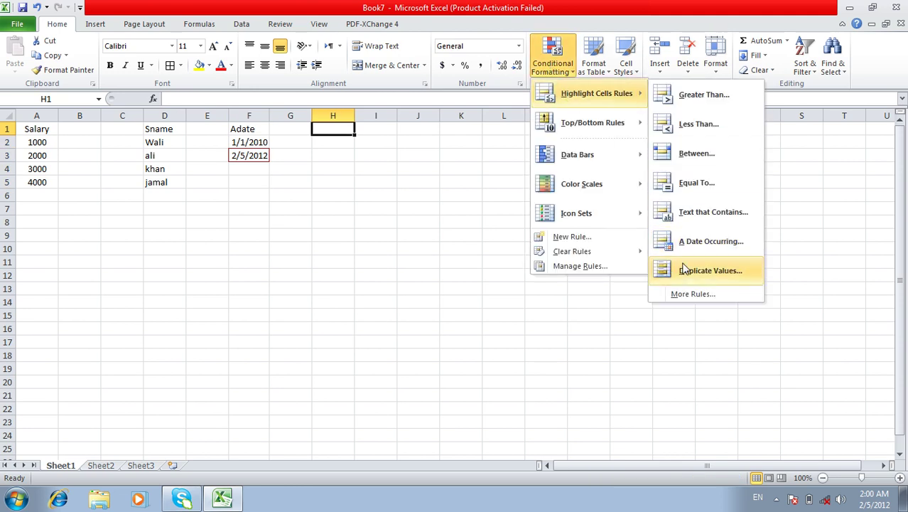
Enter Sname and Program headers in H1:I1 with the first student's name and DIT
left_click(342, 125)
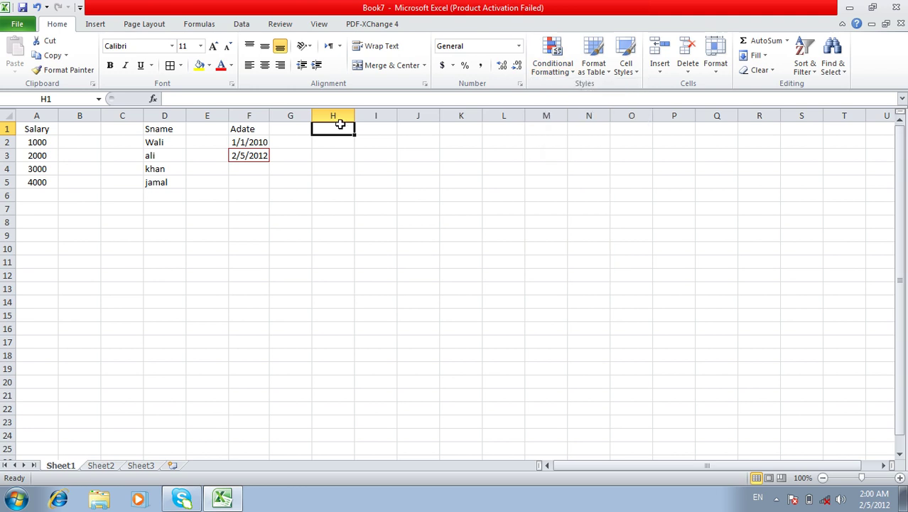
type("Sname")
key("Return")
type("wali")
key("Up")
key("Right")
type("Program")
key("Return")
type("DIT")
key("Return")
Add the second and third students' names with programs CIT and MCSE
key("Left")
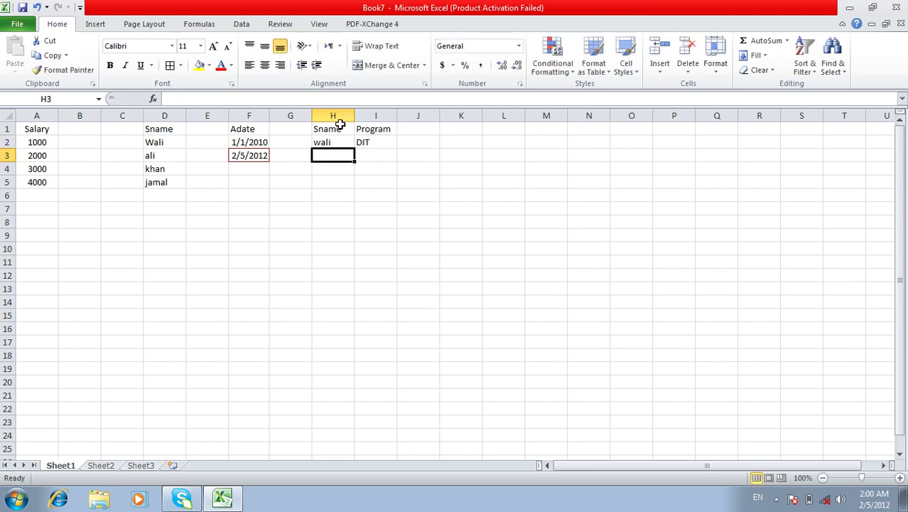
type("Salamkhan")
key("Right")
type("CIT")
key("Return")
key("Left")
type("Wal")
key("Right")
type("MCSE")
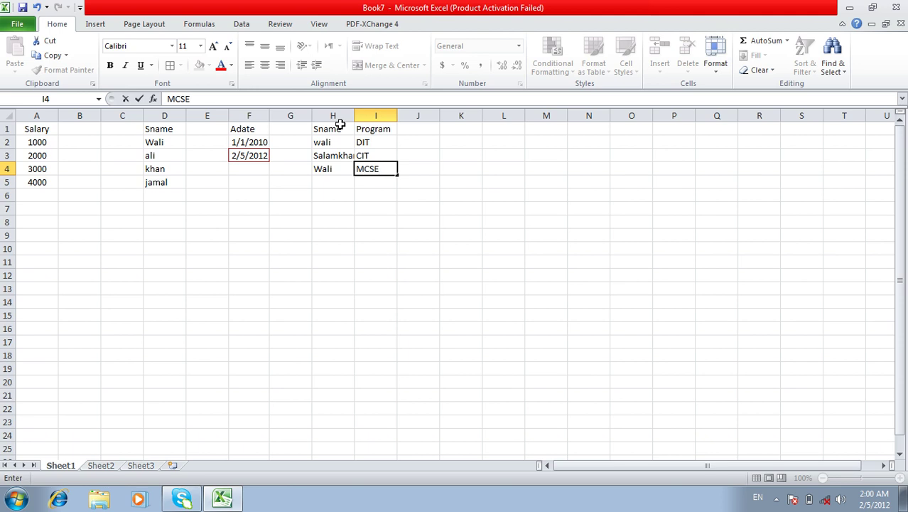
key("Return")
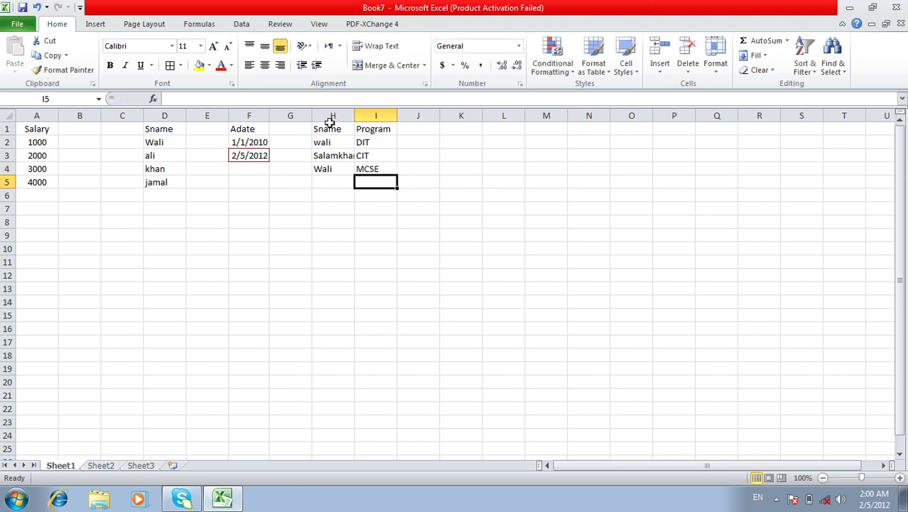
Autofit column H and shade duplicate names in H2:H4 with Light Red Fill
double_click(354, 115)
left_click_drag(350, 146, 349, 167)
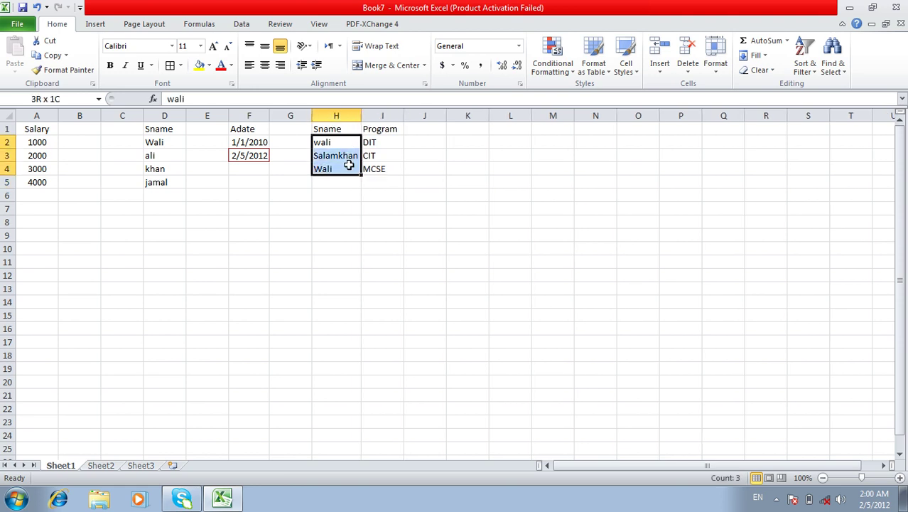
left_click(557, 78)
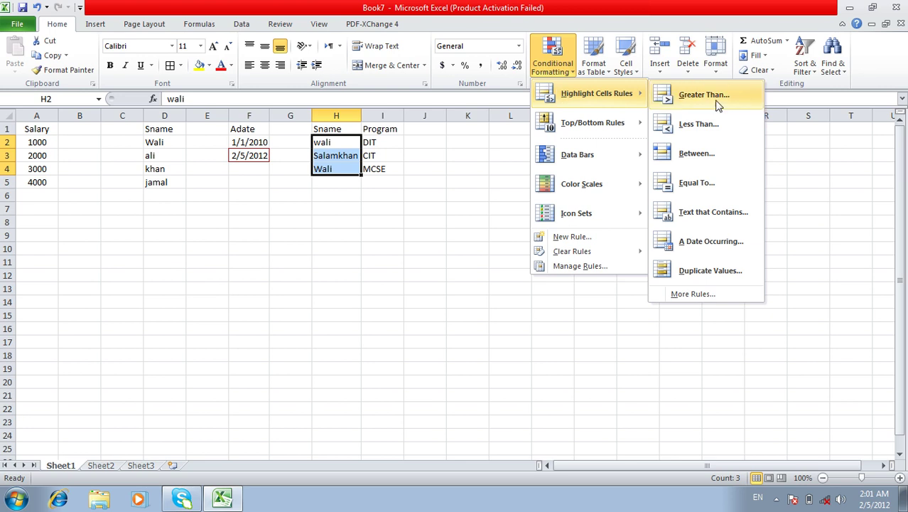
left_click(729, 276)
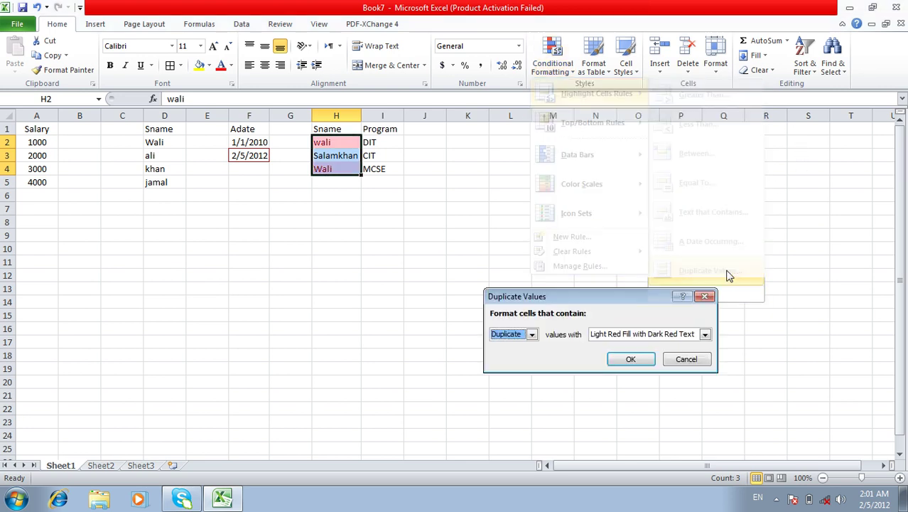
left_click(648, 334)
left_click(635, 372)
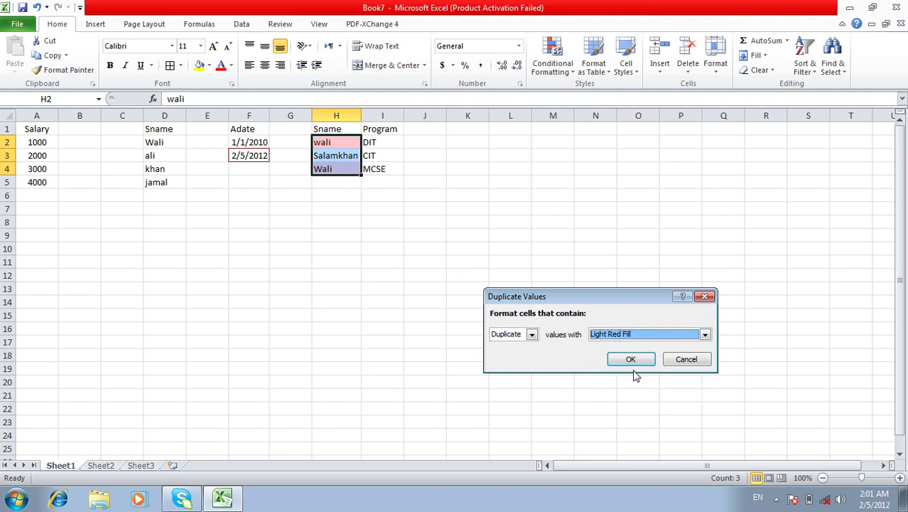
left_click(632, 360)
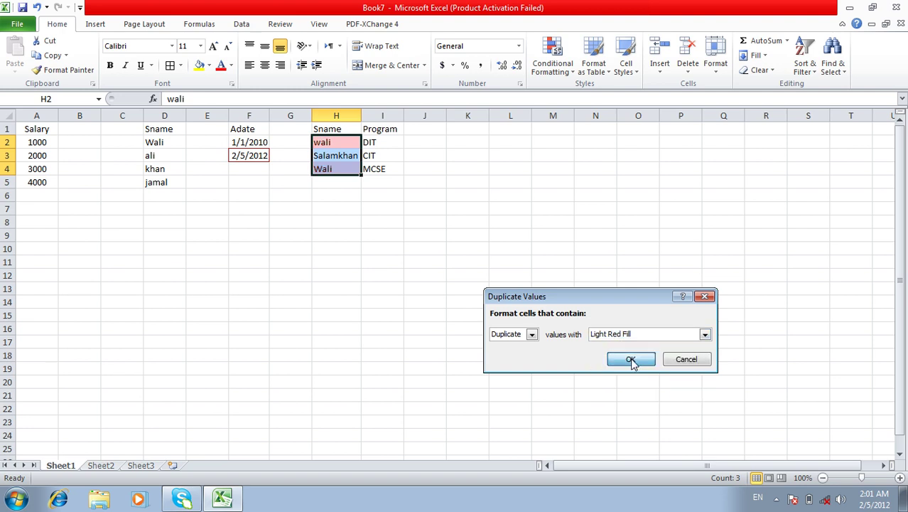
left_click(538, 287)
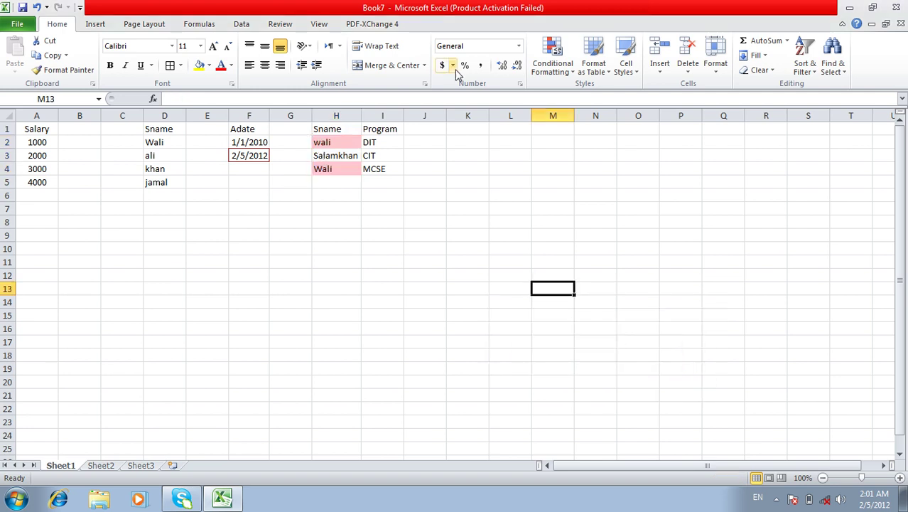
left_click(552, 65)
mouse_move(596, 93)
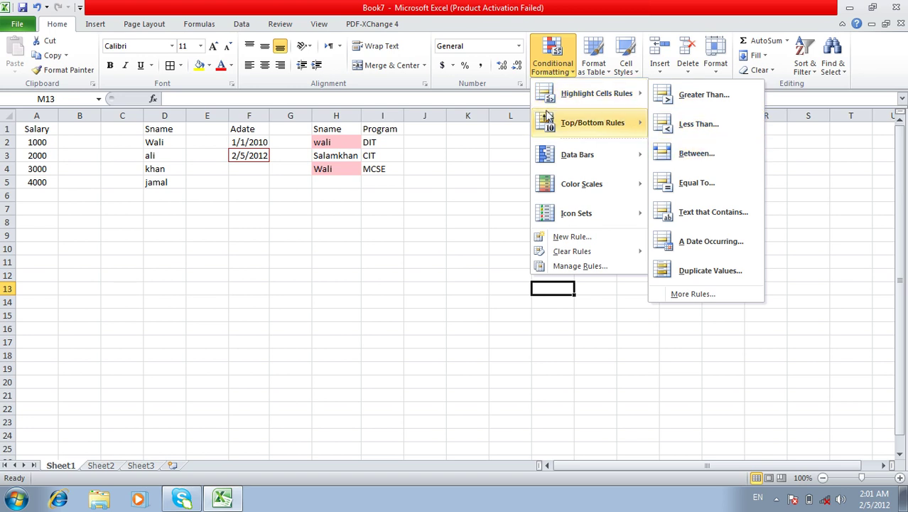
Select the Salary values in A2:A5 and bring up the Conditional Formatting choices
left_click(455, 130)
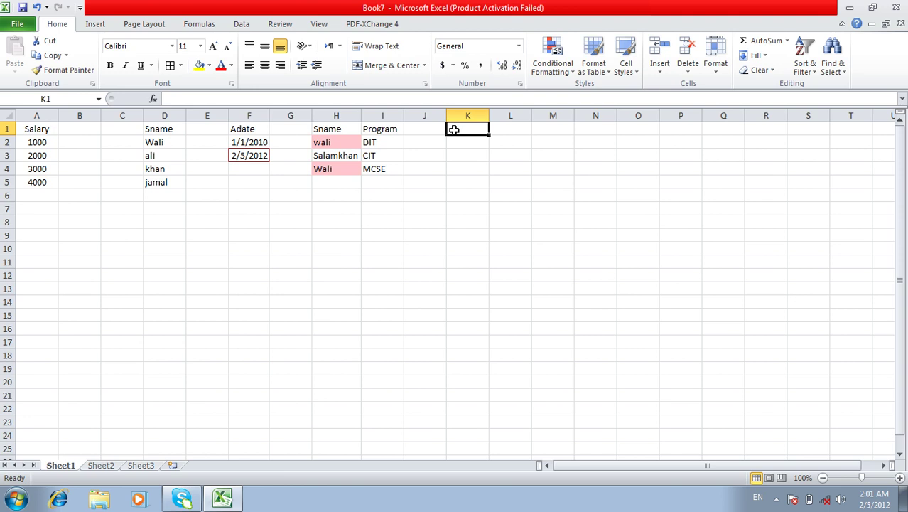
left_click_drag(32, 142, 36, 180)
left_click(561, 71)
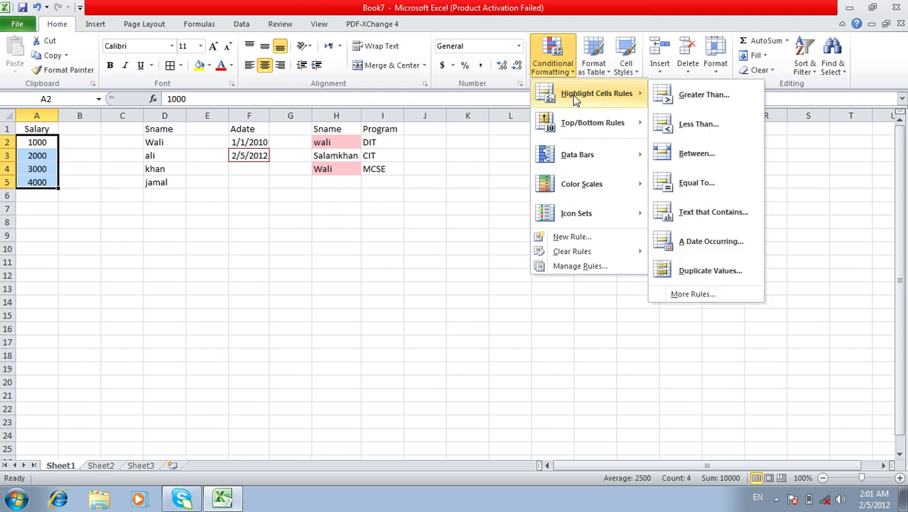
Start a new formatting rule for cell values not equal to 0
left_click(708, 298)
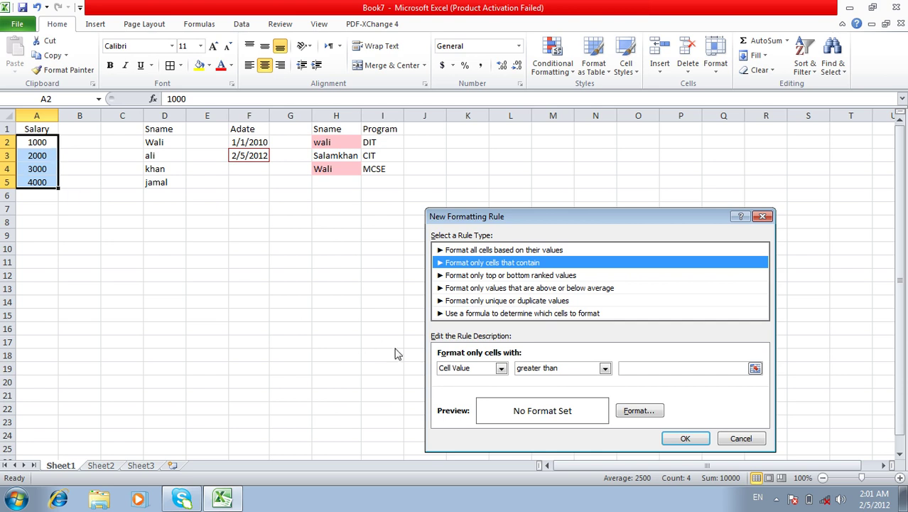
left_click(533, 369)
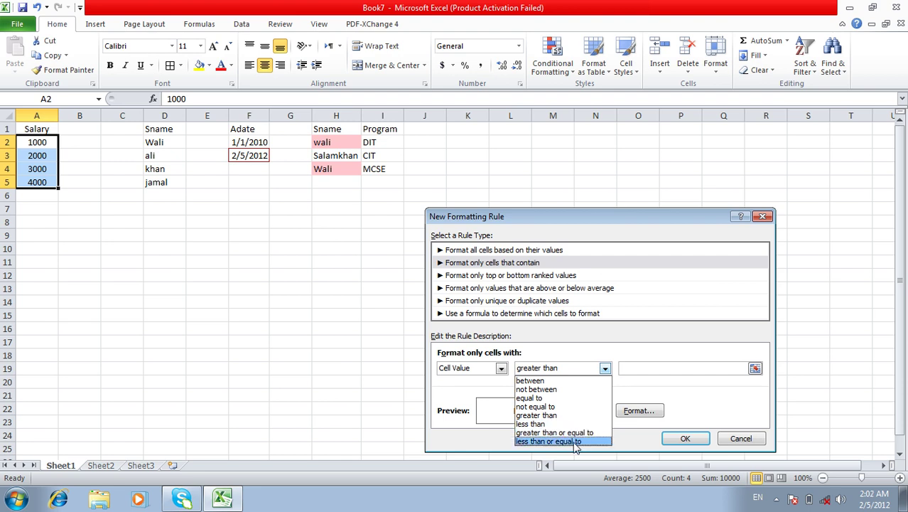
left_click(564, 410)
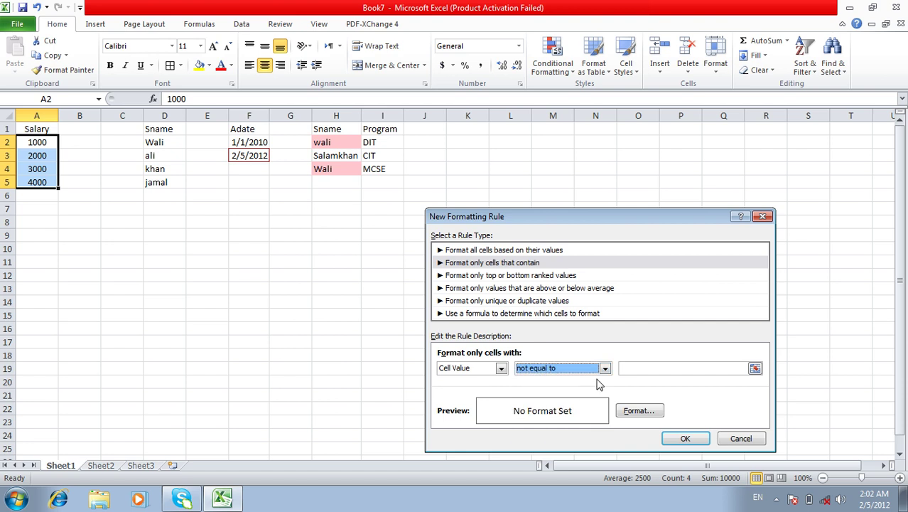
left_click(622, 367)
type("000")
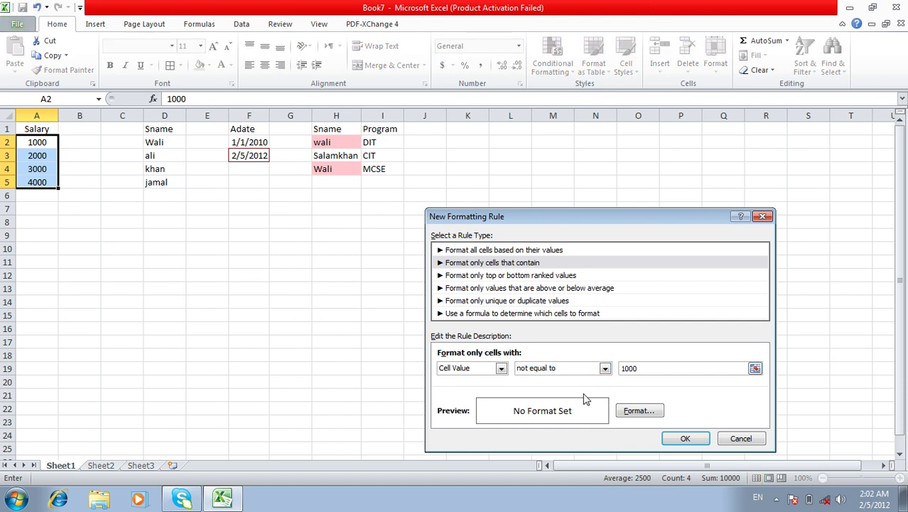
Format matching cells with an outline border and bold purple text, and confirm the rule
left_click(633, 412)
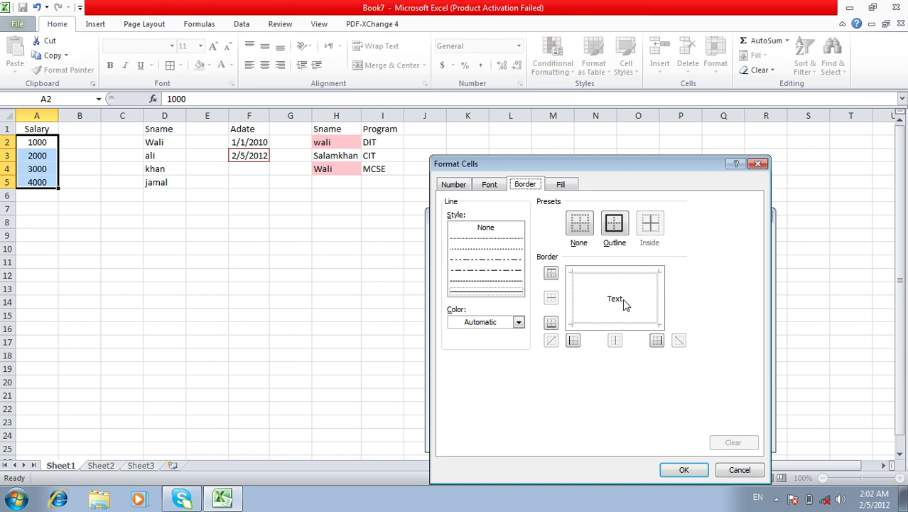
left_click(614, 225)
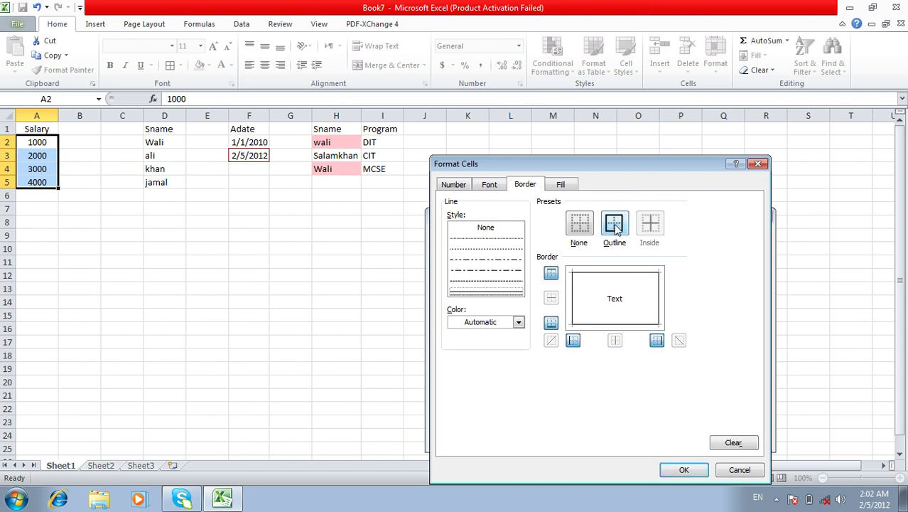
left_click(490, 184)
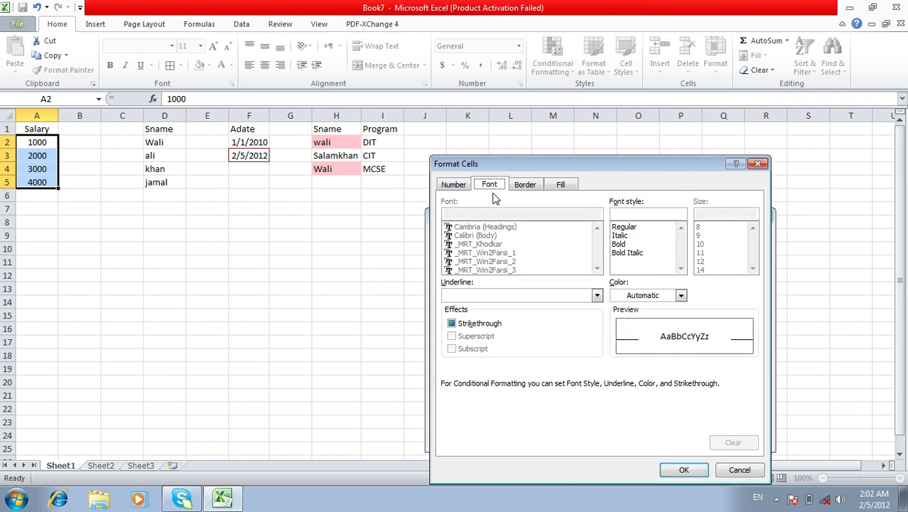
left_click(619, 243)
left_click(643, 295)
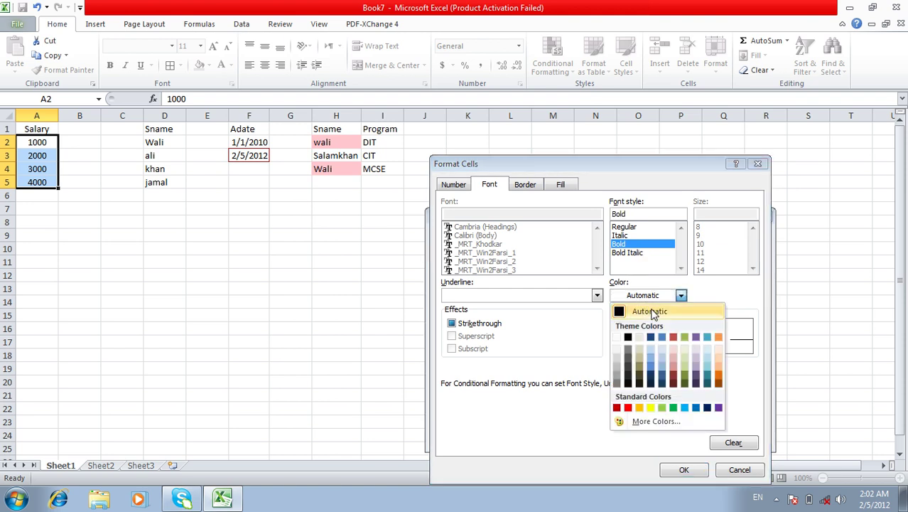
left_click(718, 407)
left_click(684, 470)
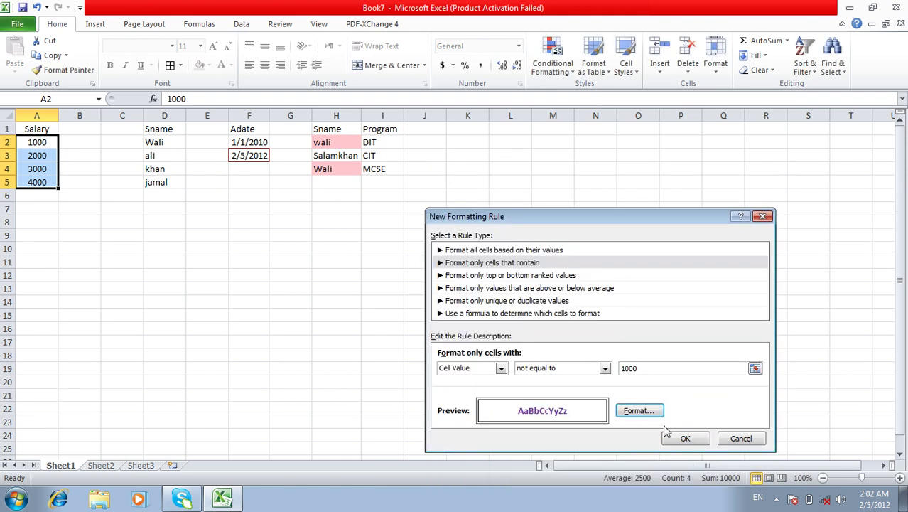
left_click(686, 438)
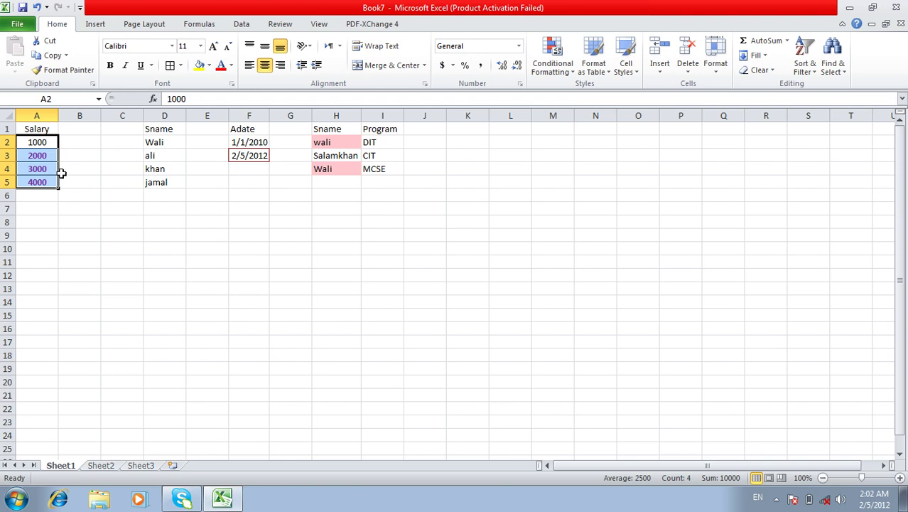
Select the salaries in A3:A5 and return to Conditional Formatting
left_click_drag(45, 155, 44, 180)
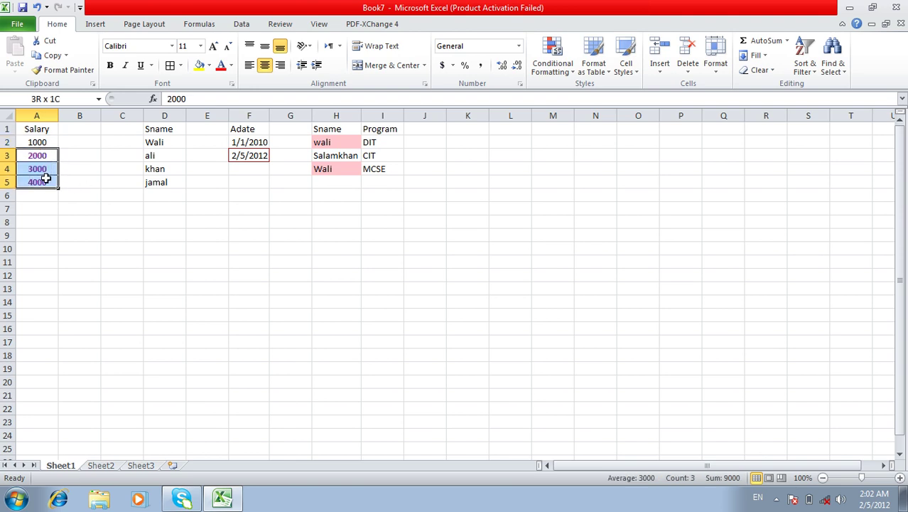
left_click_drag(45, 179, 45, 179)
left_click(552, 64)
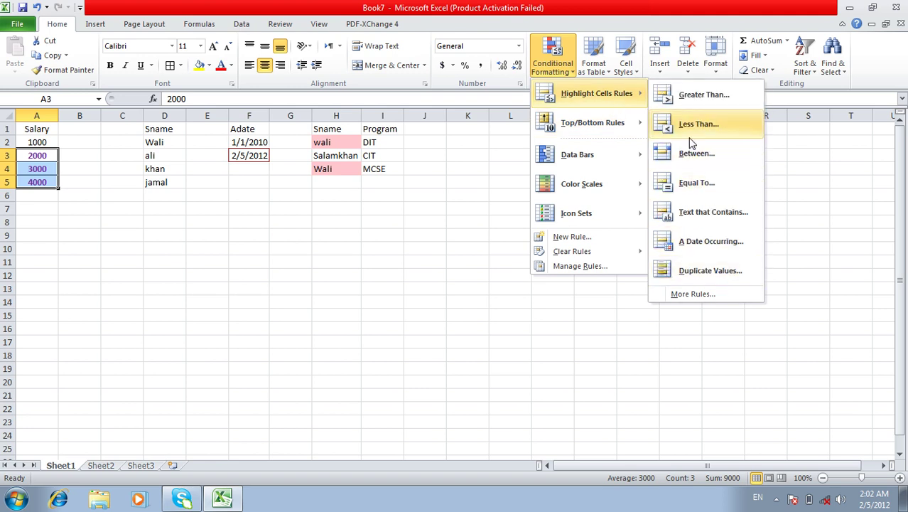
mouse_move(592, 122)
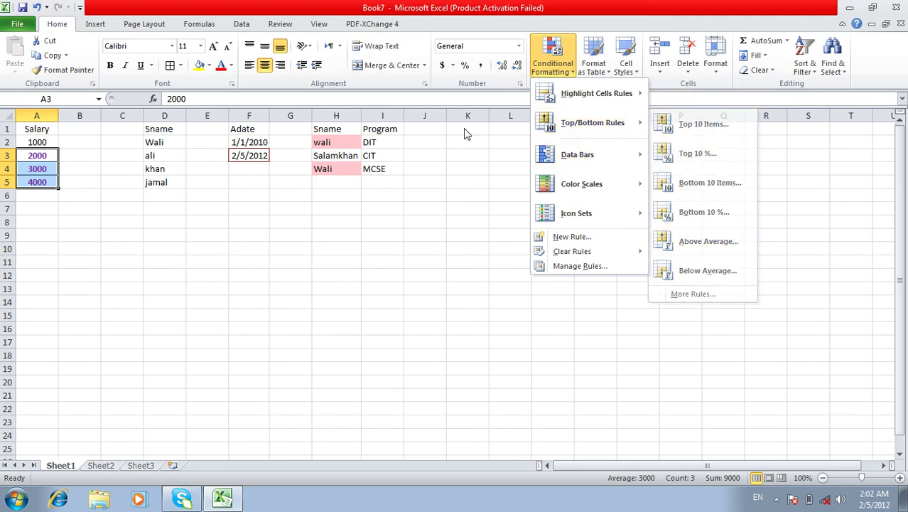
Enter 1000, 2000, 3000, 4000 and 5000 down K1:K5 and select the range
left_click(467, 128)
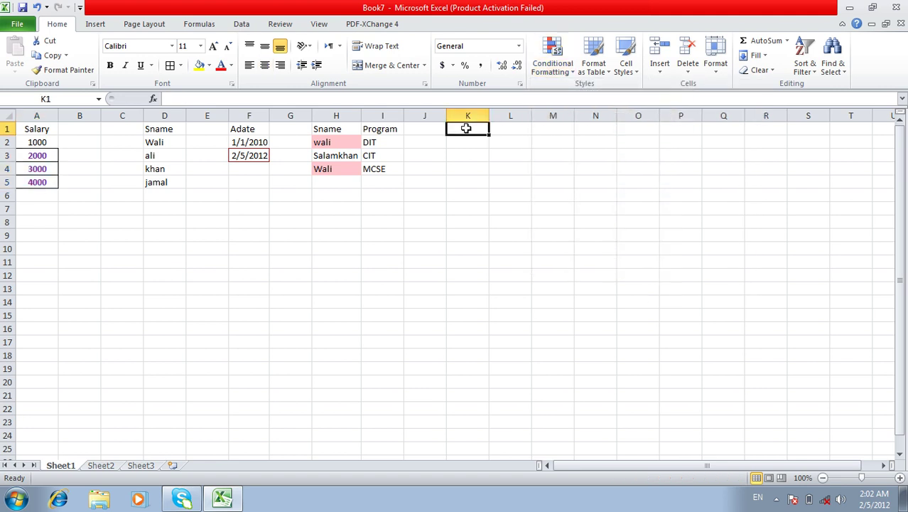
type("1000")
key("Return")
type("2000")
key("Return")
type("3000")
key("Return")
type("4000")
key("Return")
type("5000")
key("Return")
left_click_drag(449, 133, 472, 182)
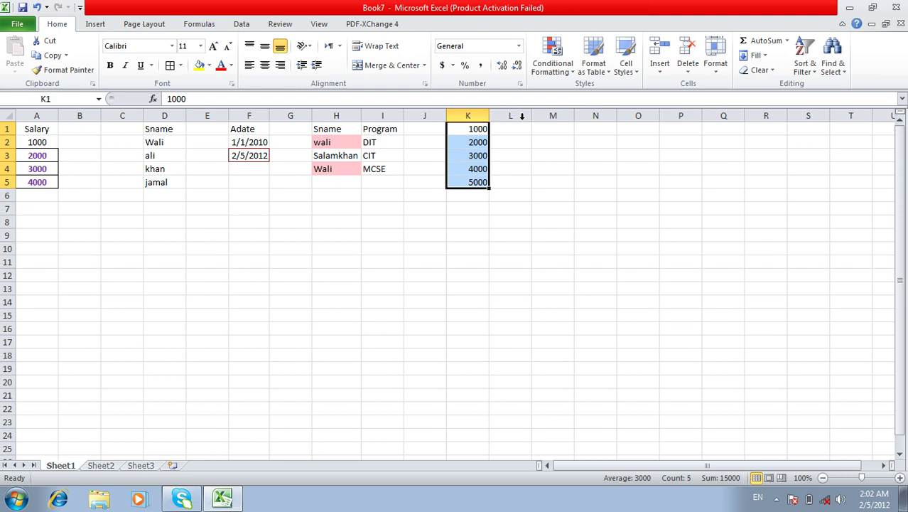
Start a Top 10 Items rule and change its count to 3
left_click(555, 68)
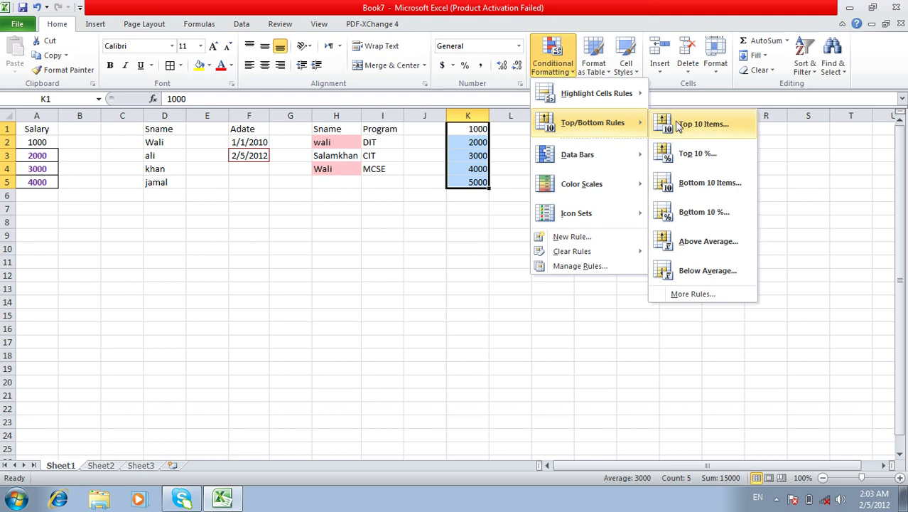
left_click(702, 124)
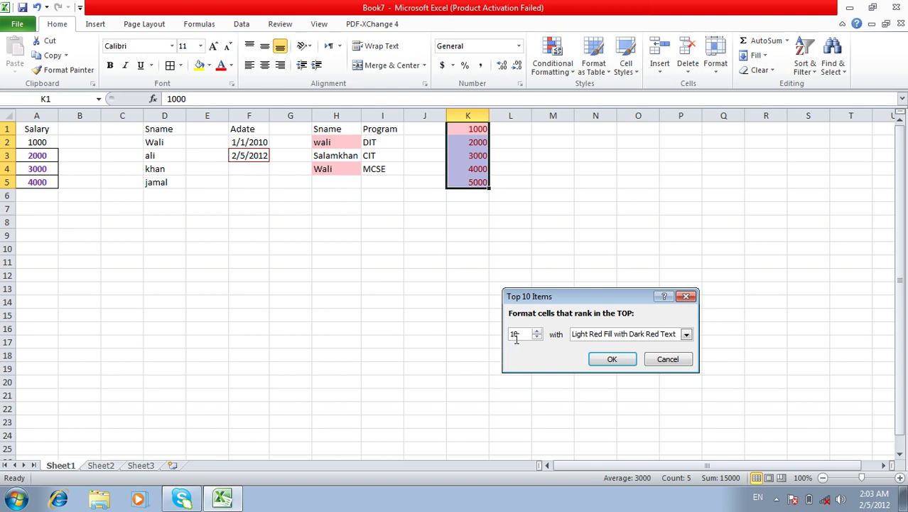
left_click_drag(521, 334, 511, 342)
key("BackSpace")
type("3")
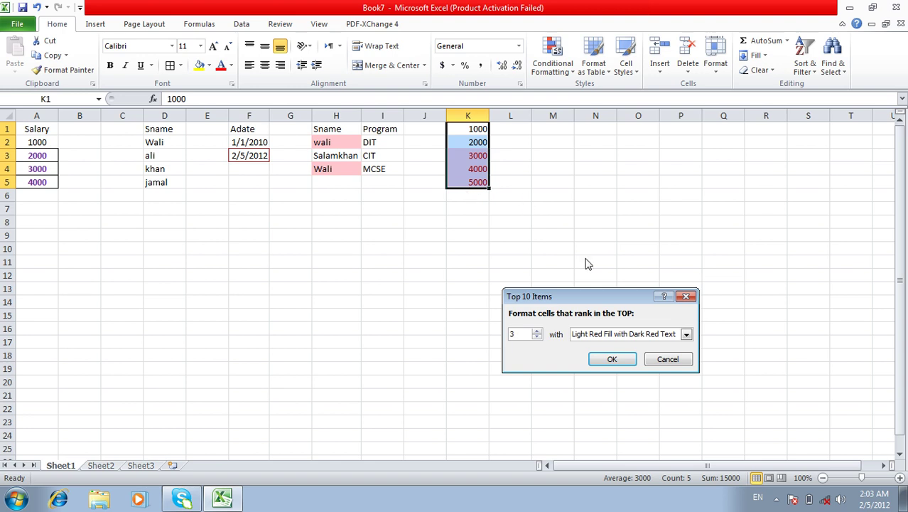
Choose Red Border as the highlight style for the top values
left_click(591, 335)
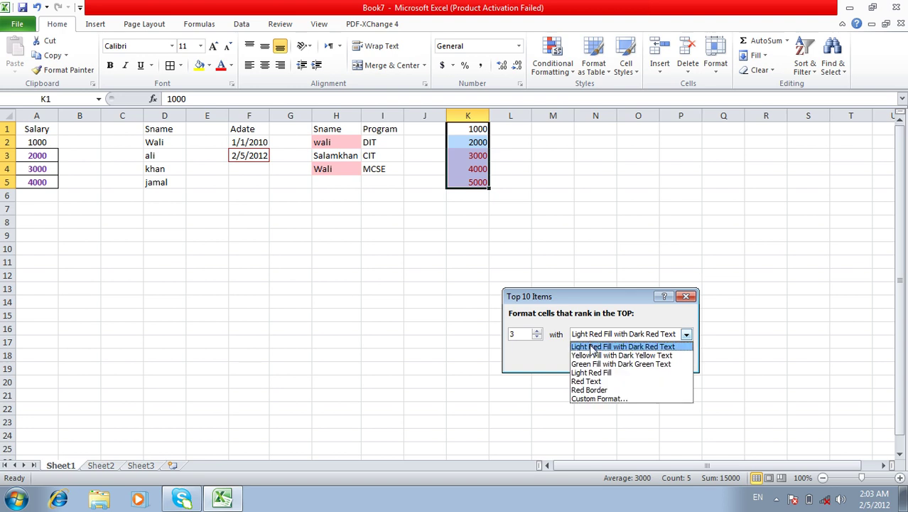
left_click(609, 392)
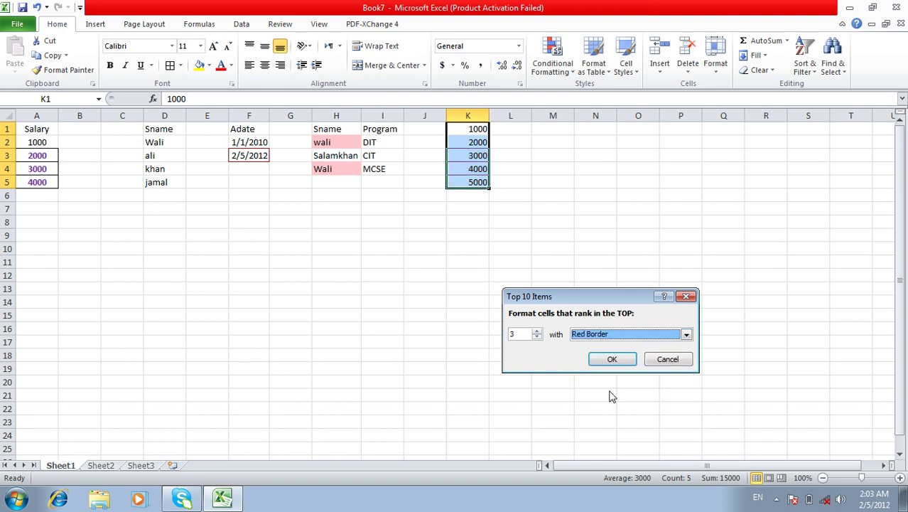
left_click(605, 335)
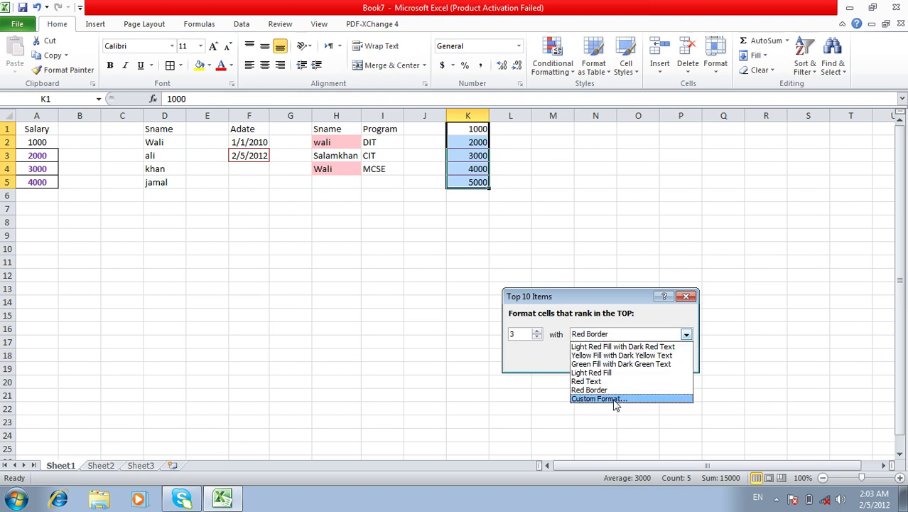
left_click(599, 307)
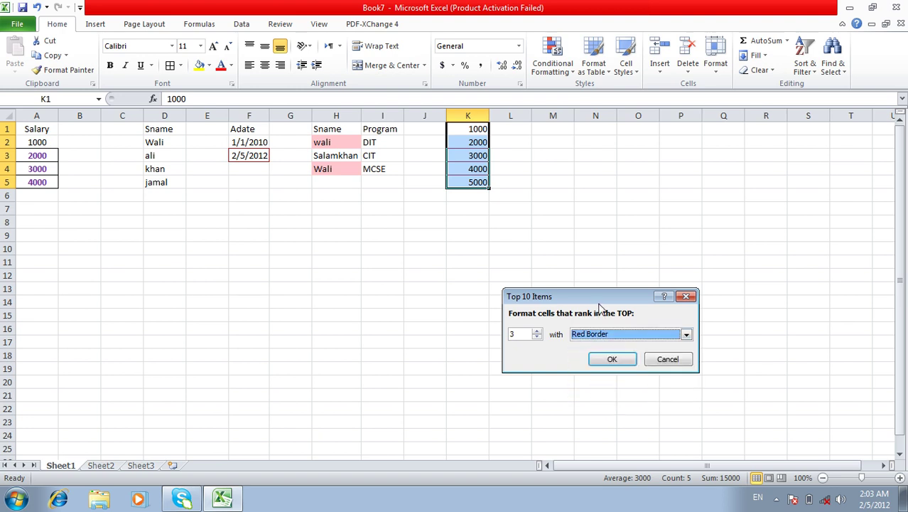
Adjust the count back to 3 and apply the top-3 Red Border rule
left_click(519, 333)
left_click(537, 332)
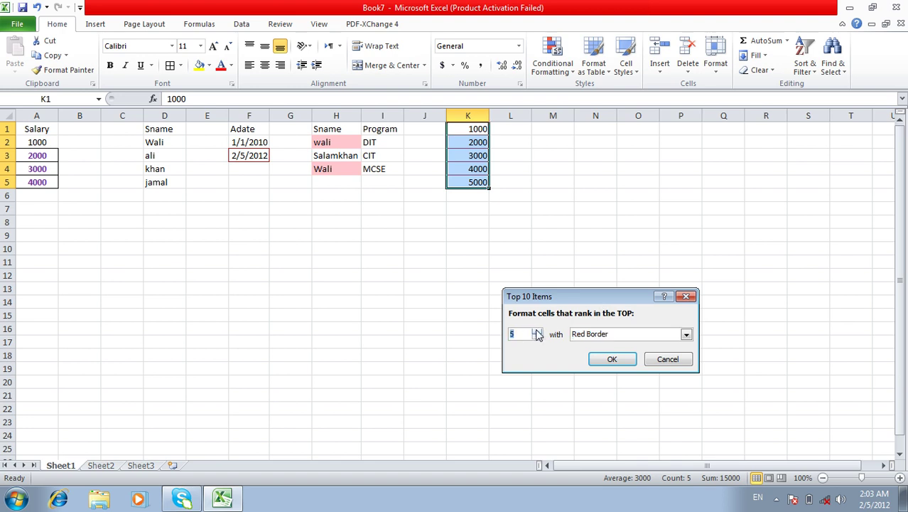
left_click(537, 338)
left_click(537, 337)
left_click(538, 337)
left_click(537, 337)
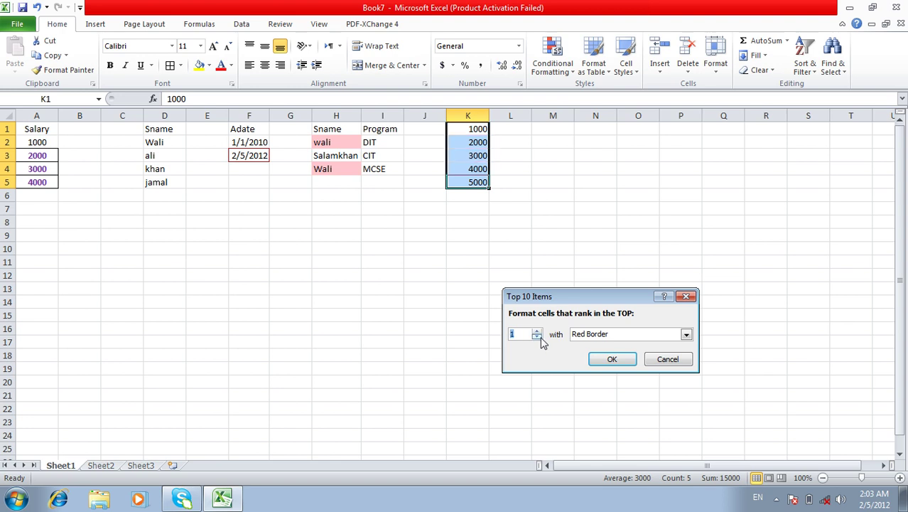
left_click(537, 330)
left_click(537, 330)
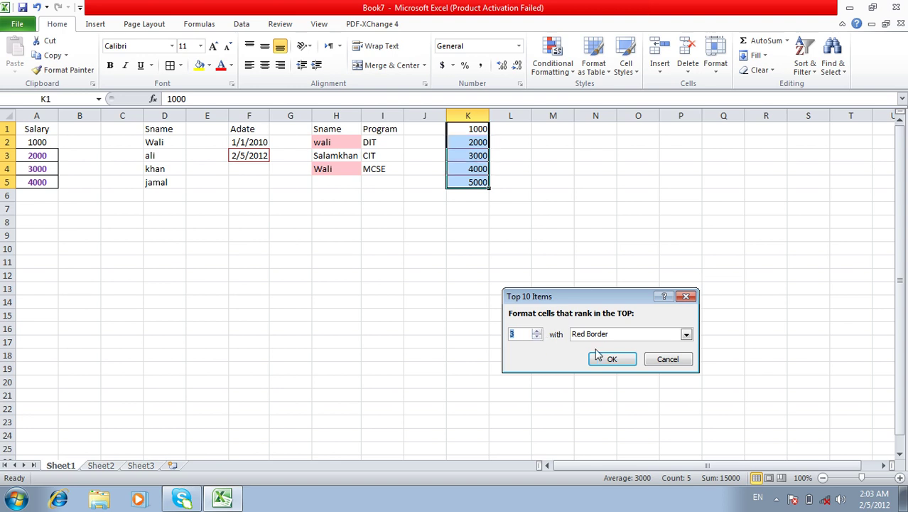
left_click(603, 357)
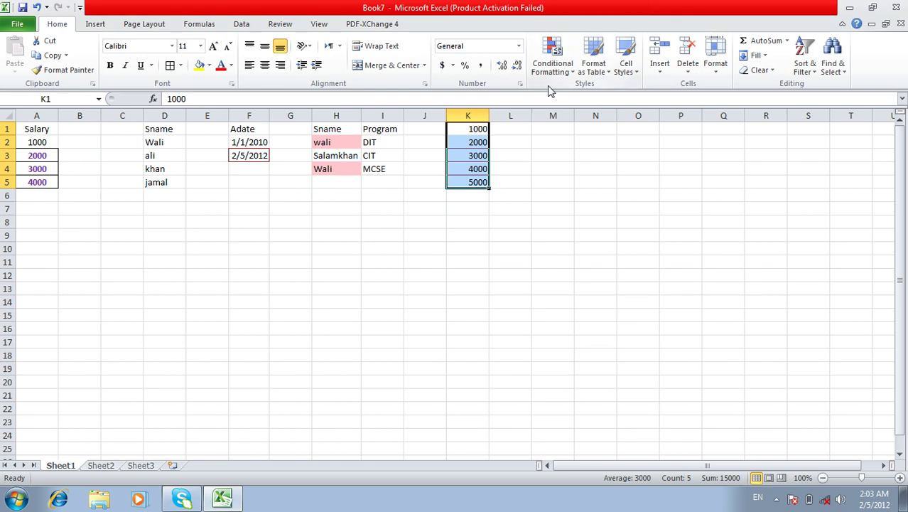
left_click(556, 68)
mouse_move(591, 123)
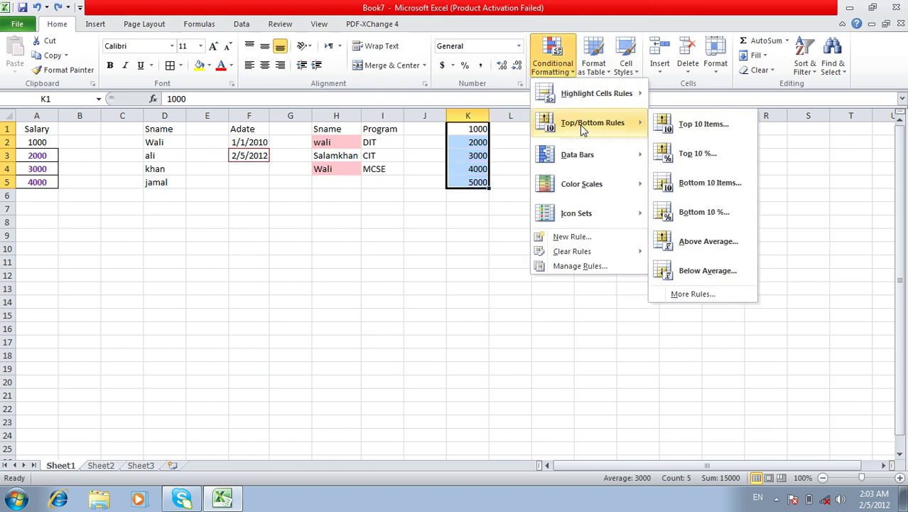
left_click(688, 162)
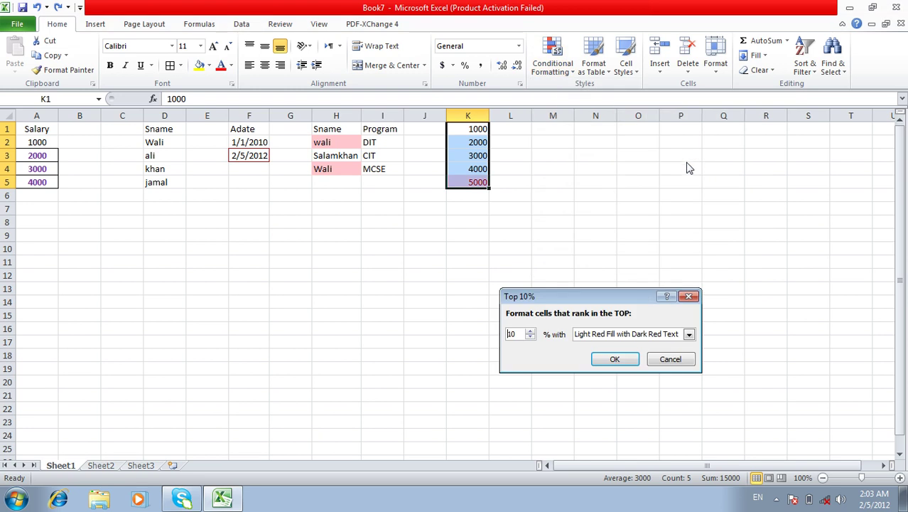
left_click_drag(521, 333, 506, 339)
type("45")
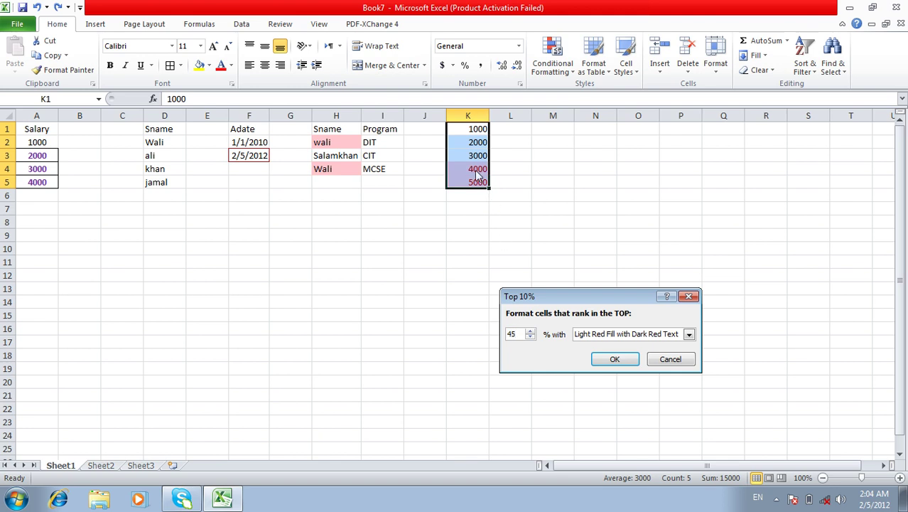
key("BackSpace")
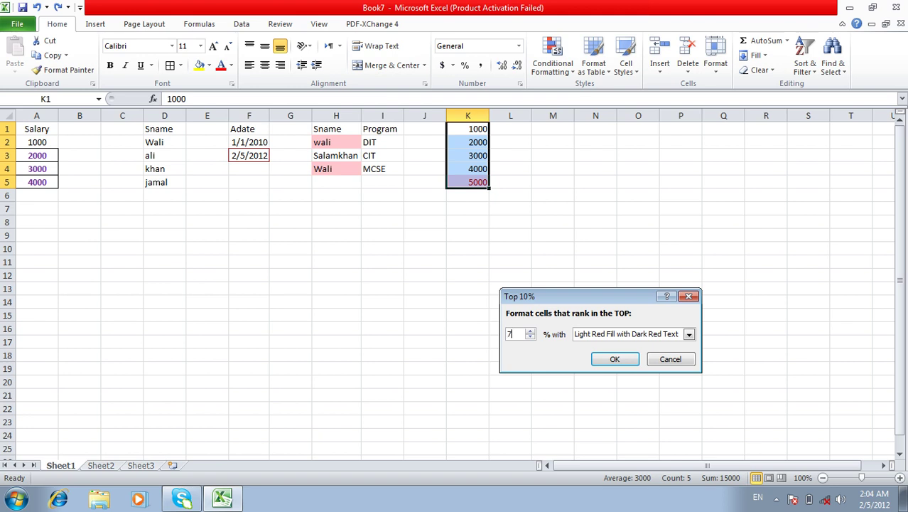
type("0")
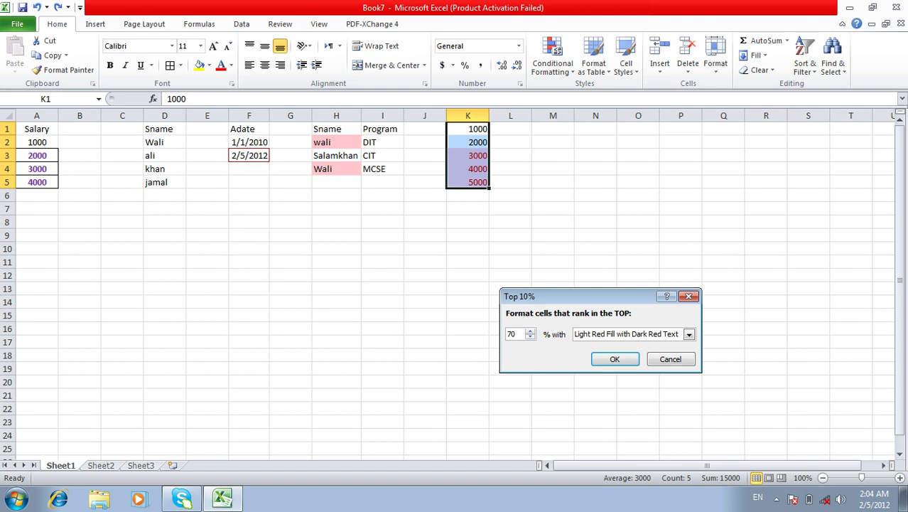
key("Escape")
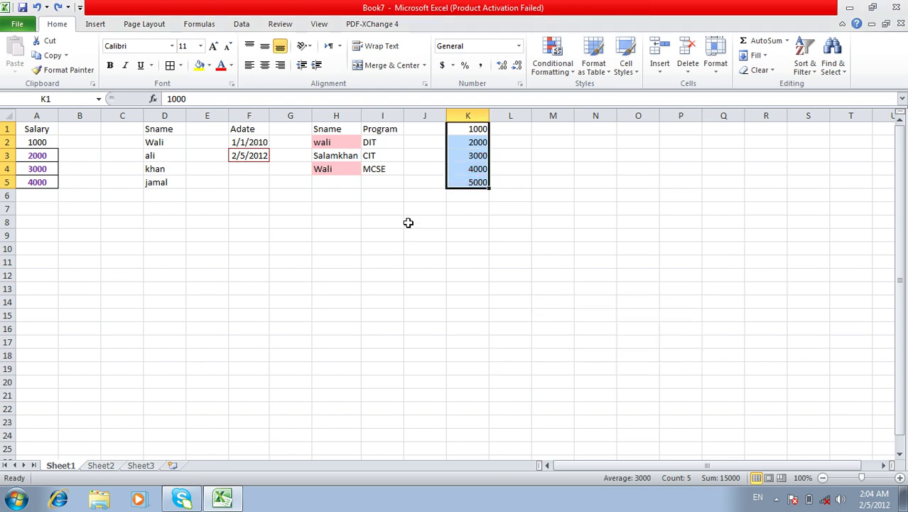
left_click(551, 69)
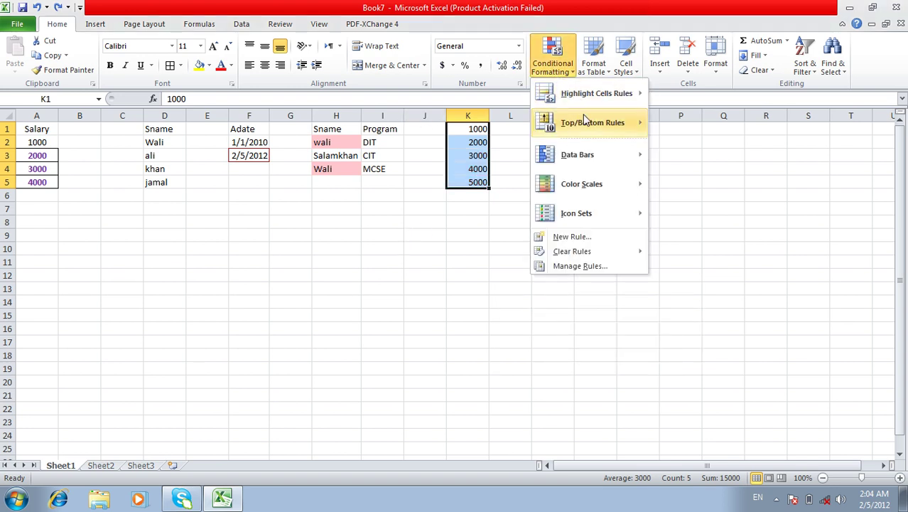
mouse_move(593, 122)
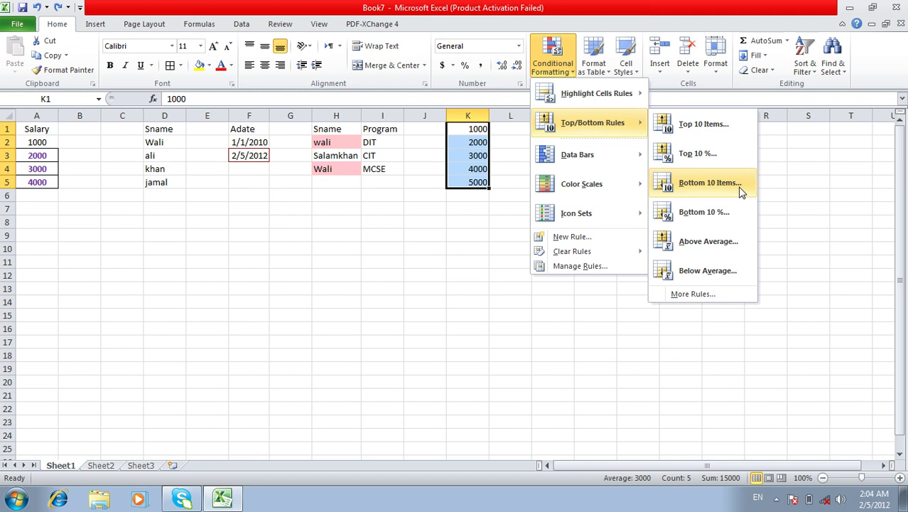
left_click(740, 192)
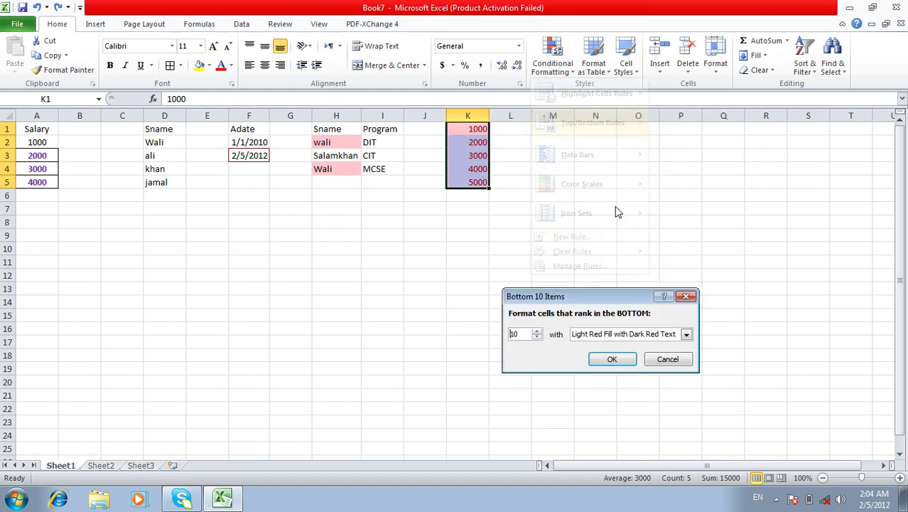
key("BackSpace")
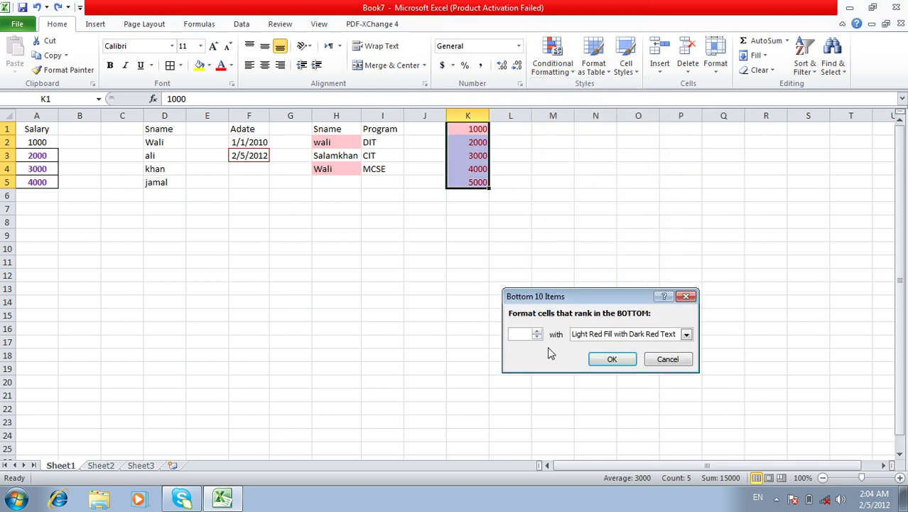
type("2")
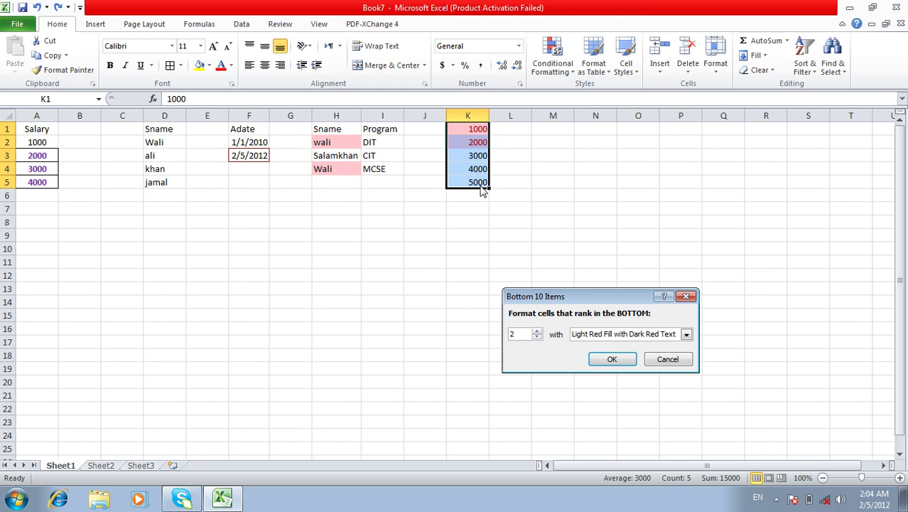
key("Escape")
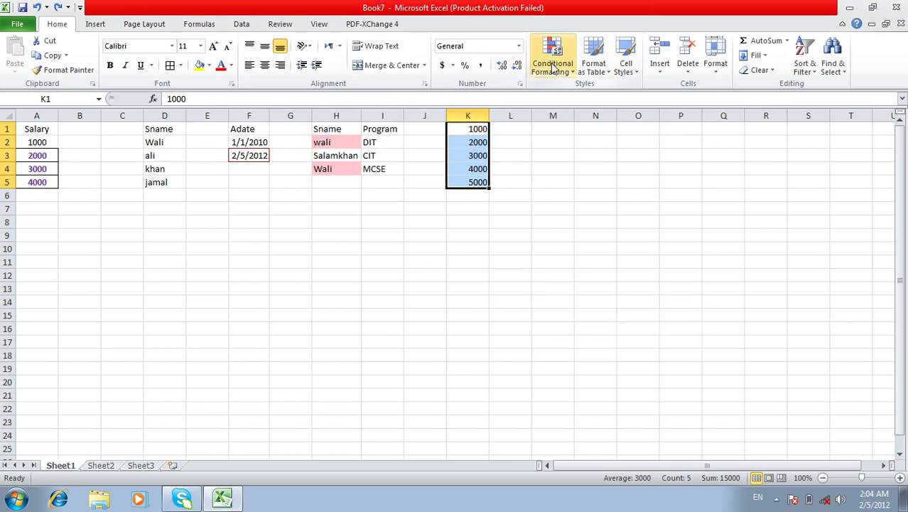
Add pink gradient data bars to the 1000–5000 values in K1:K5 and inspect each cell
left_click(552, 66)
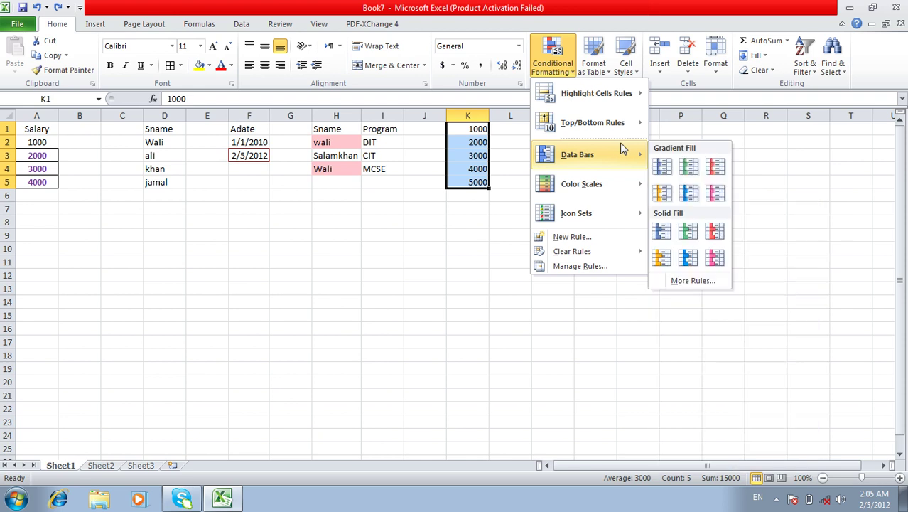
mouse_move(577, 155)
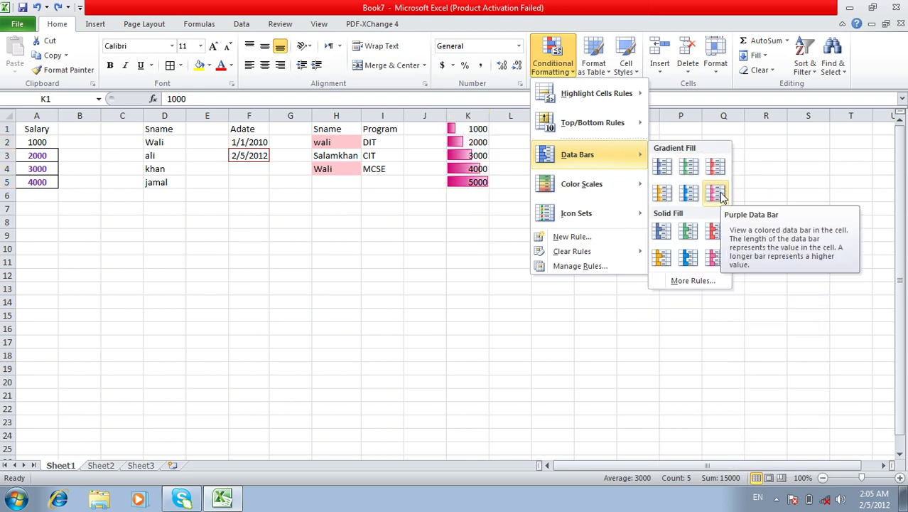
left_click(722, 193)
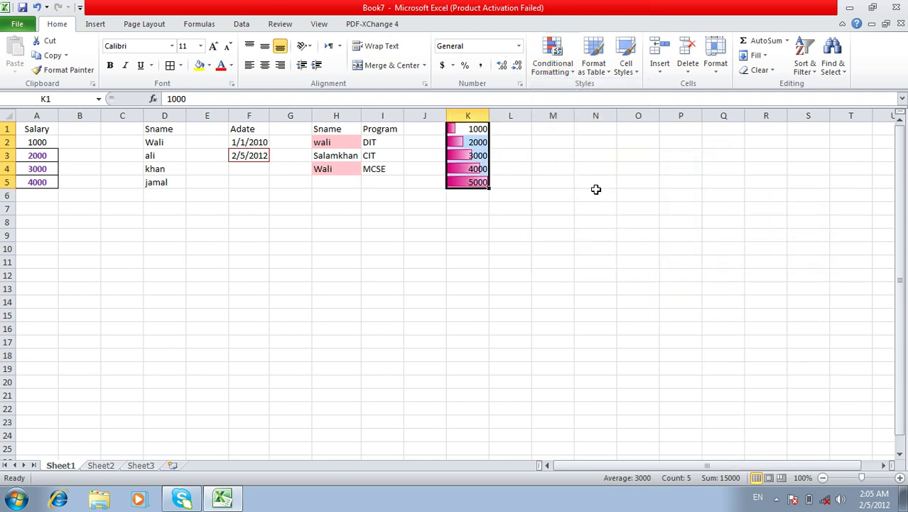
left_click(483, 182)
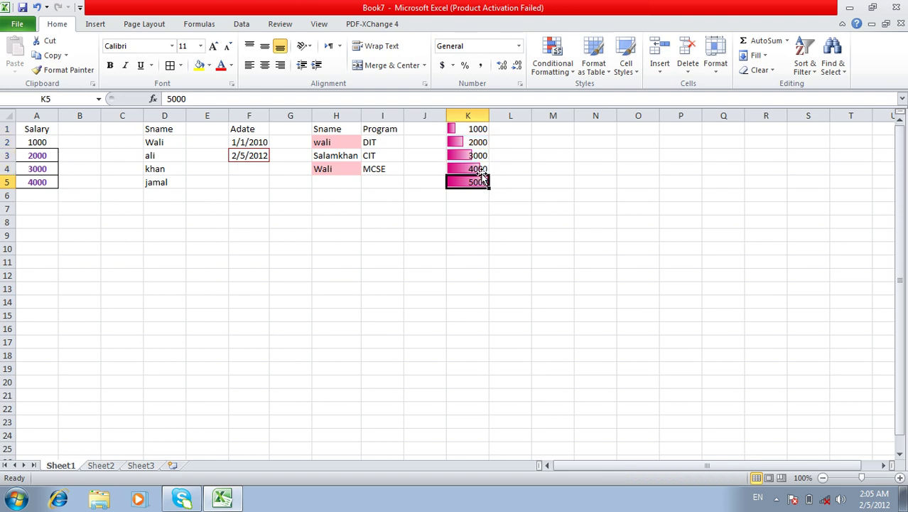
left_click(481, 168)
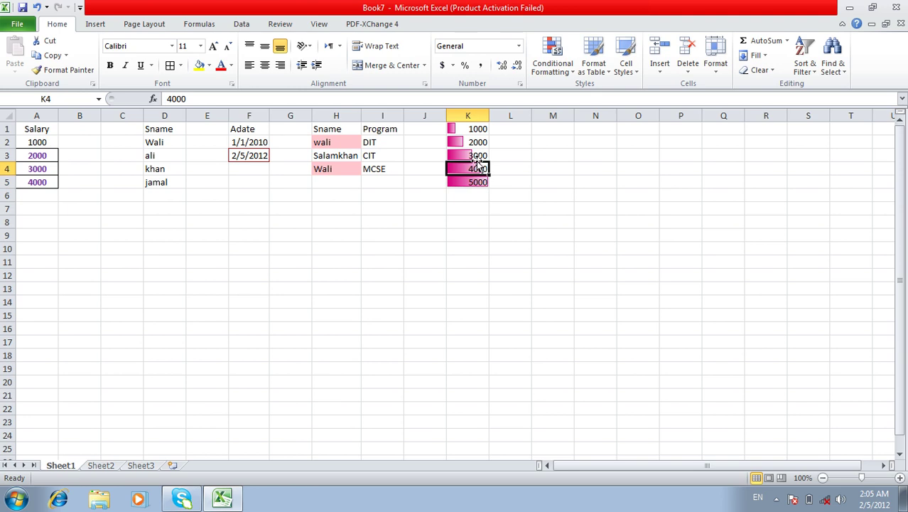
left_click(477, 153)
left_click(478, 142)
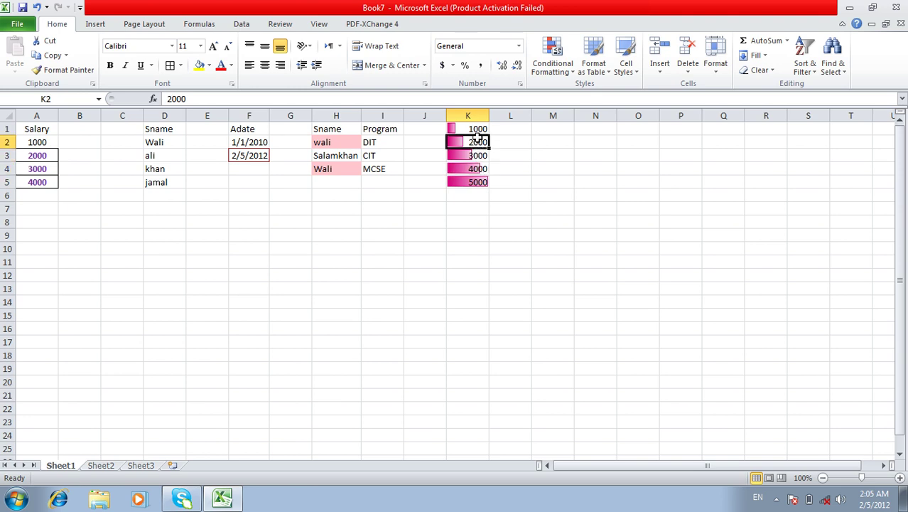
left_click(478, 129)
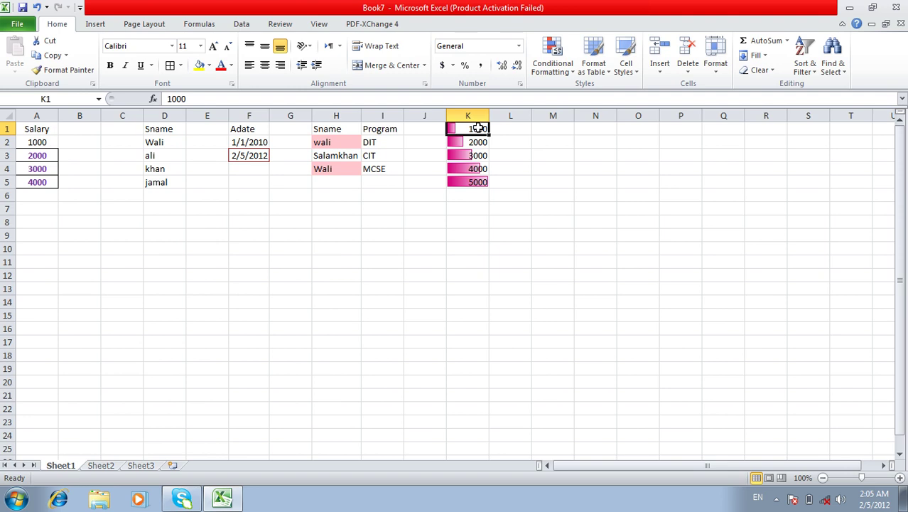
left_click(486, 182, "shift")
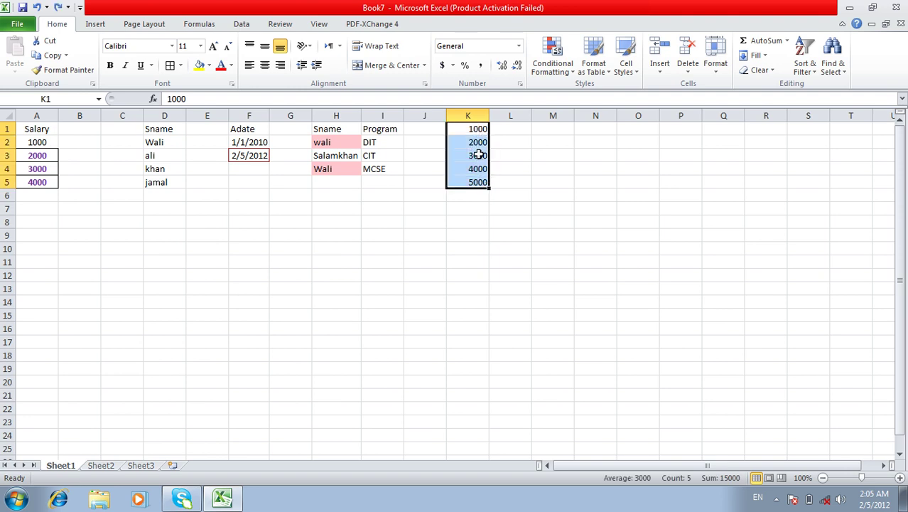
Apply 3 Traffic Lights (Rimmed) to K1:K5 and compare the red, yellow and green groups
left_click(551, 50)
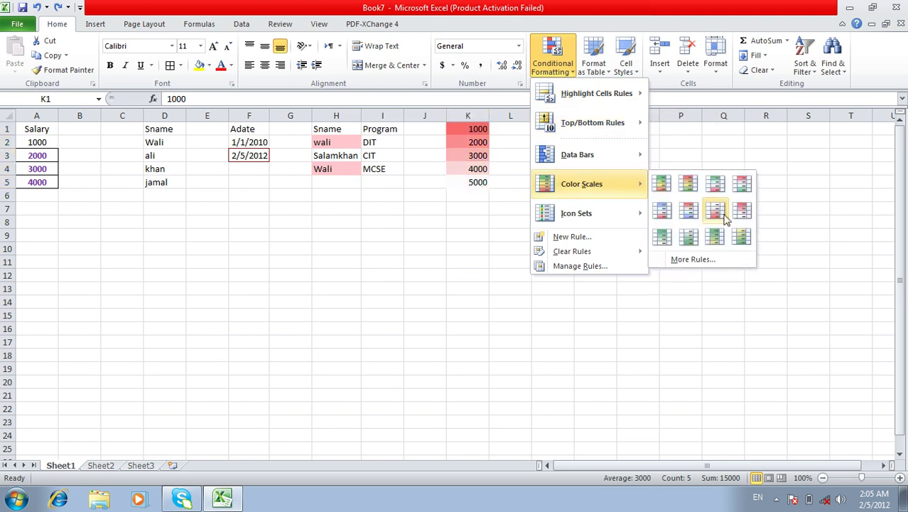
mouse_move(576, 213)
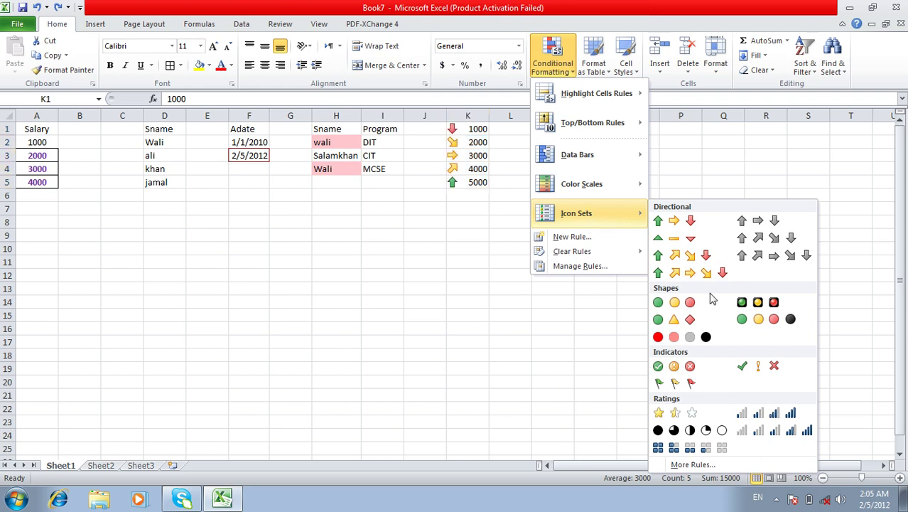
left_click(751, 312)
left_click_drag(465, 170, 469, 182)
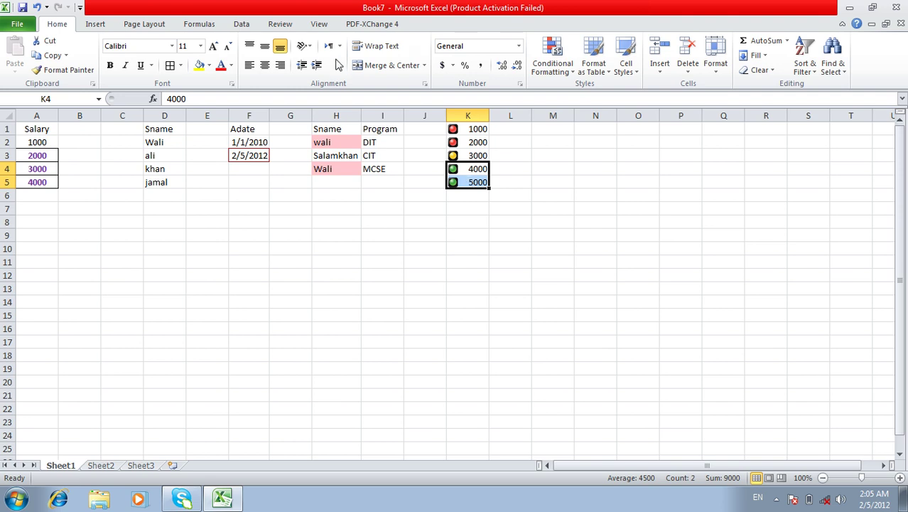
left_click(481, 155)
left_click_drag(476, 142, 477, 132)
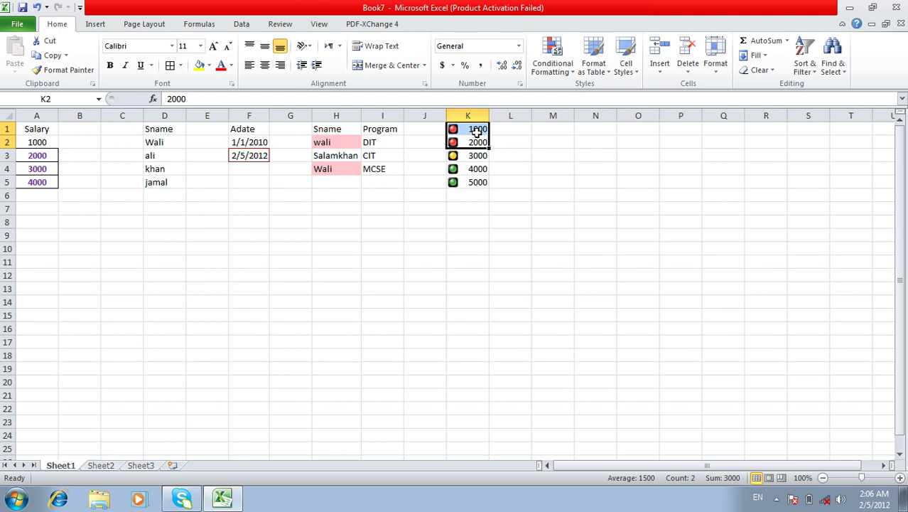
left_click(474, 155)
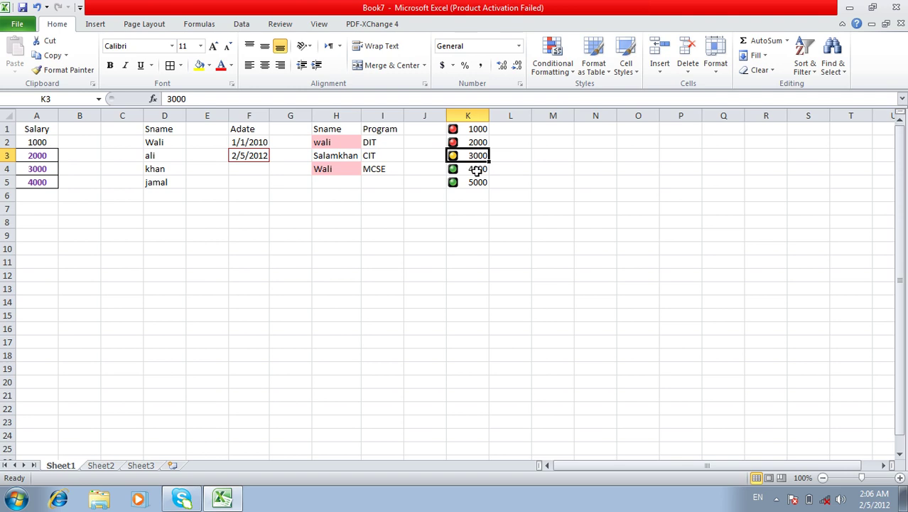
left_click_drag(477, 170, 476, 182)
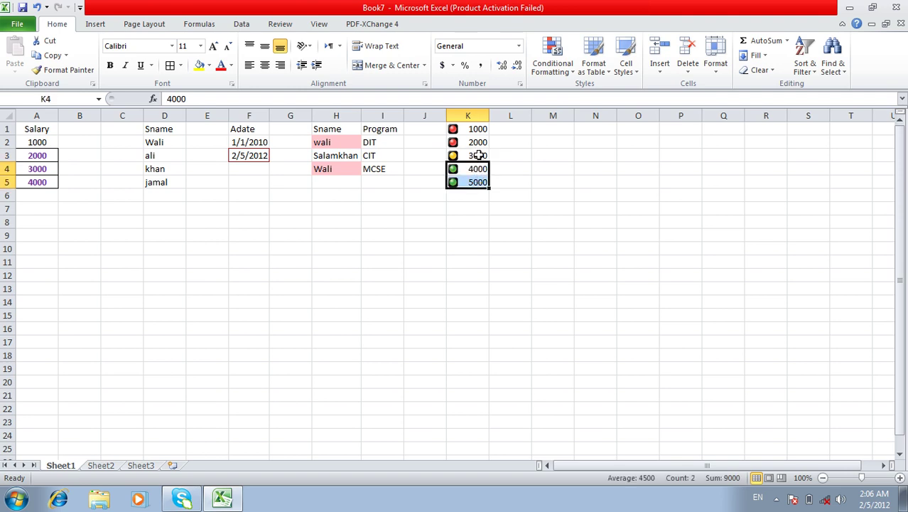
left_click(479, 155)
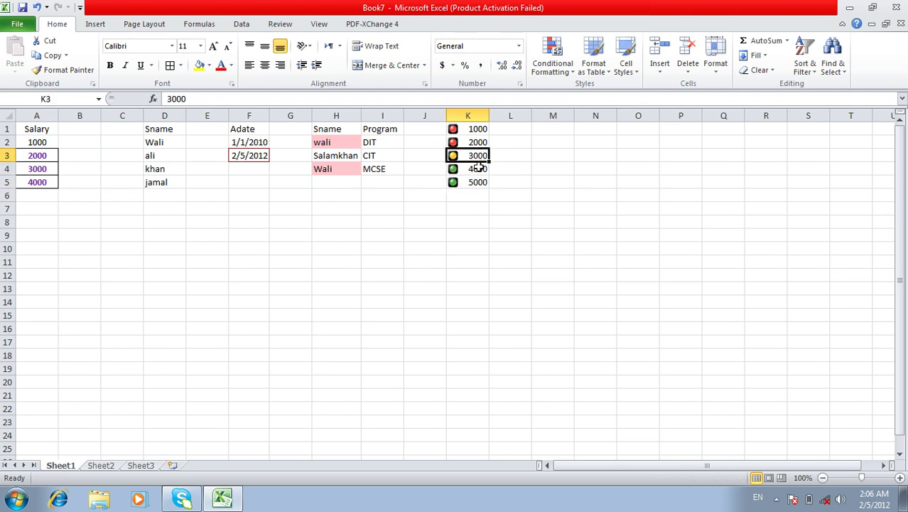
left_click_drag(478, 130, 479, 143)
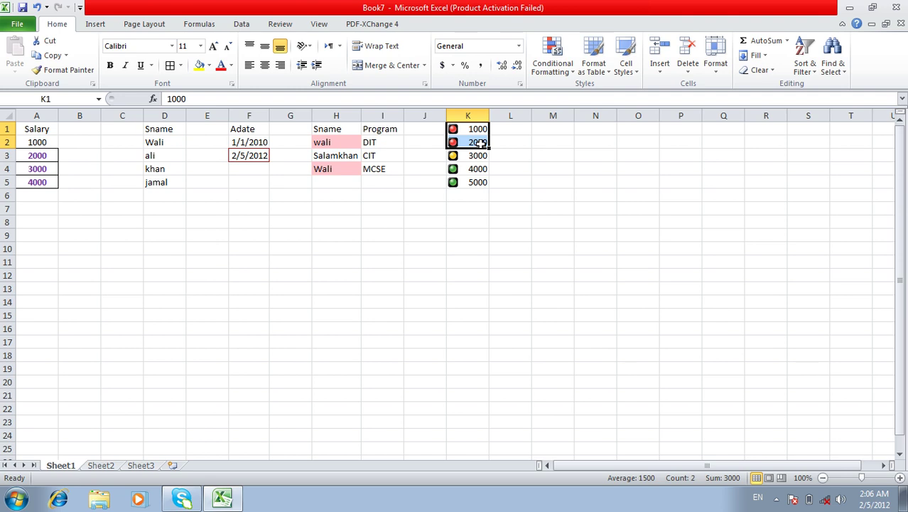
left_click(454, 155)
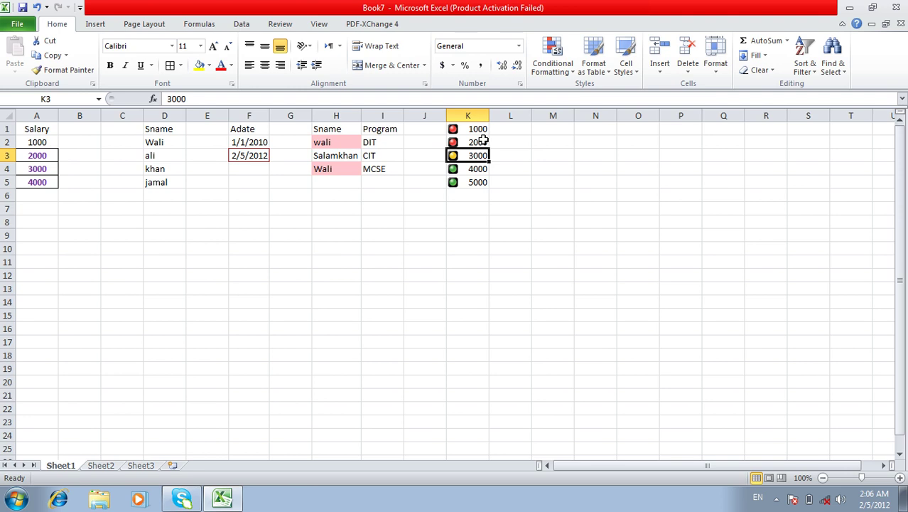
left_click_drag(462, 170, 462, 180)
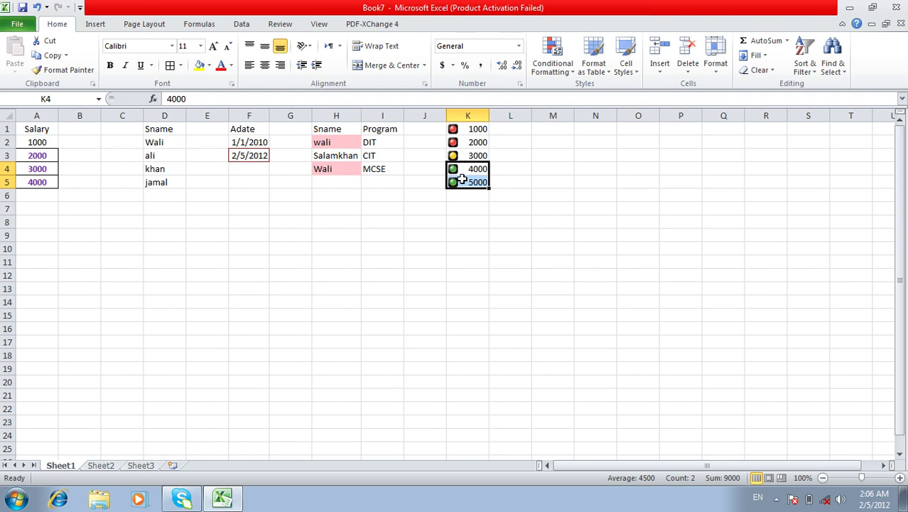
left_click_drag(470, 132, 477, 183)
Clear rules from the selected cells, then undo it with Ctrl+Z
left_click(552, 62)
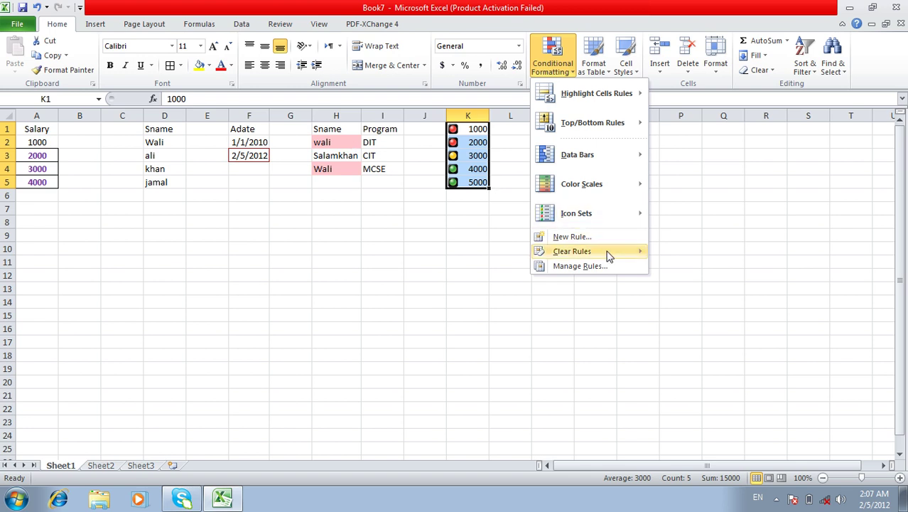
mouse_move(572, 250)
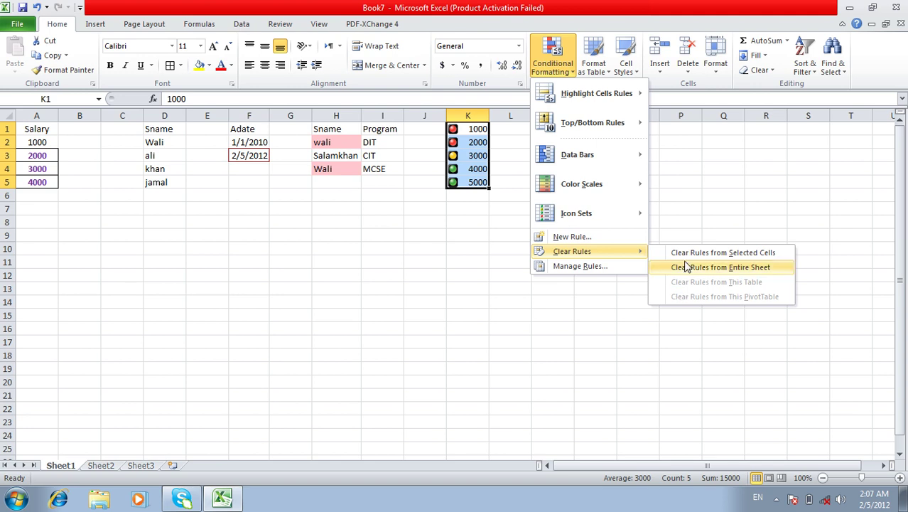
left_click(697, 250)
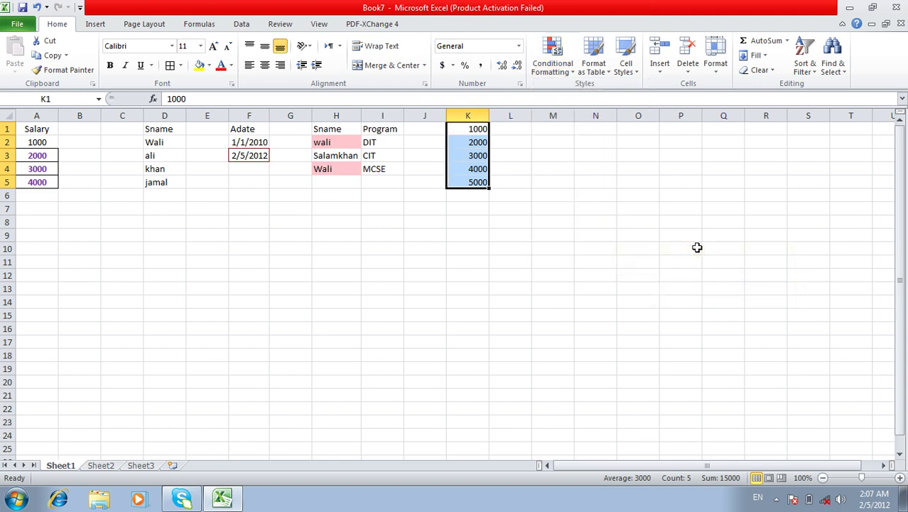
key("ctrl+z")
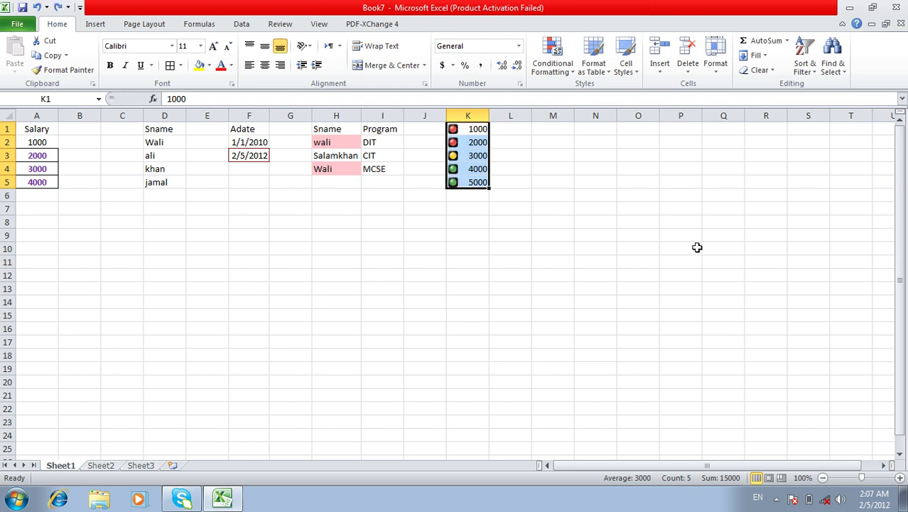
Clear all conditional formatting rules from the entire sheet
left_click(552, 66)
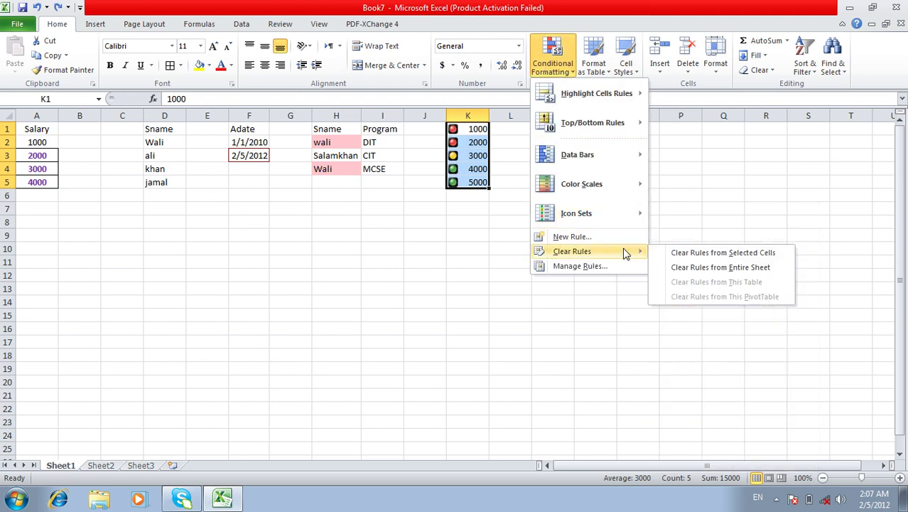
left_click(696, 272)
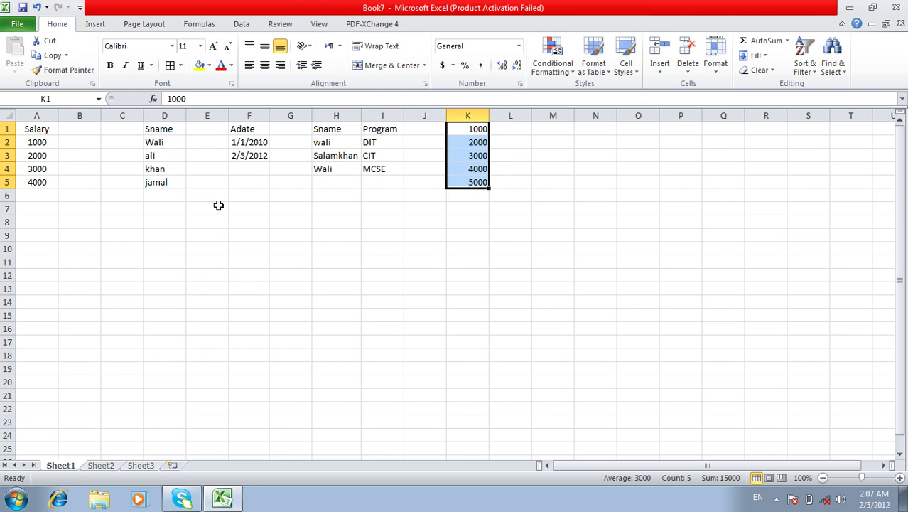
left_click(511, 153)
left_click(552, 67)
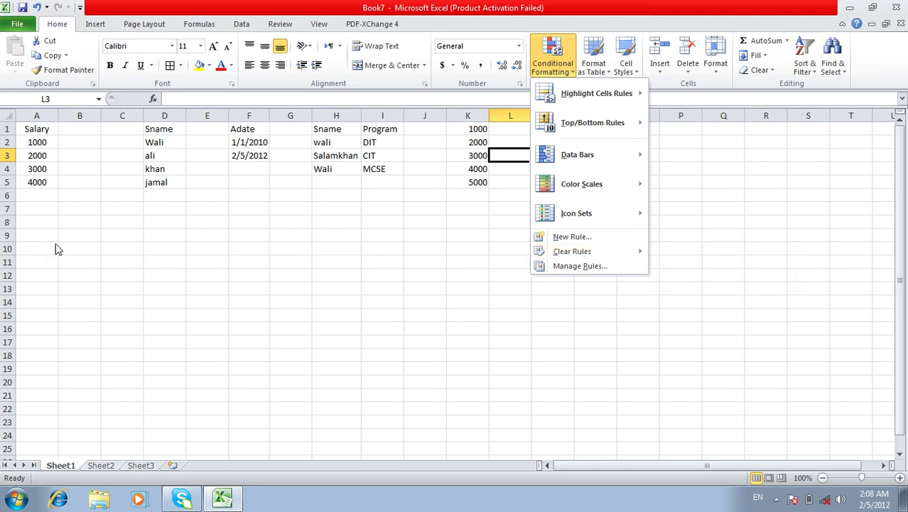
left_click(36, 225)
left_click(35, 224)
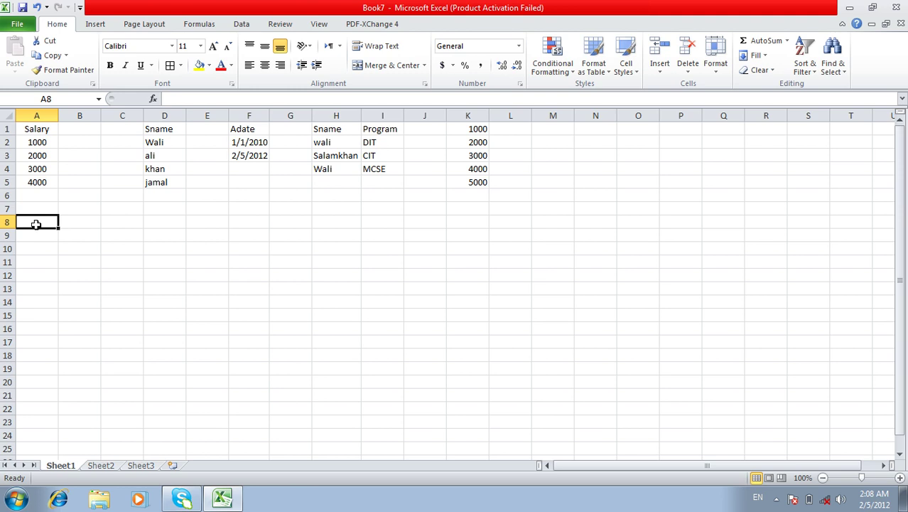
Type EmpName and Salary headers in A8:B8 and names wali, ali, khan below
type("EmpName")
key("Tab")
type("Sal")
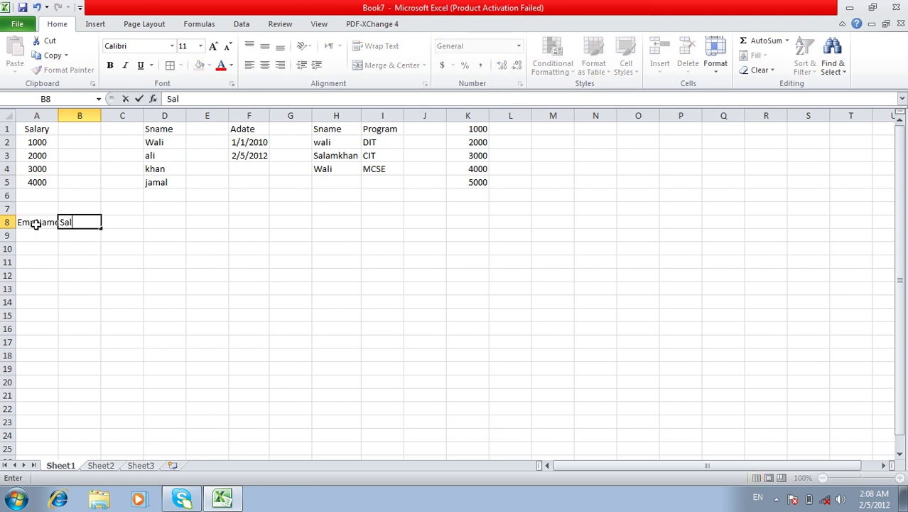
key("Return")
key("Left")
type("wali")
key("Return")
type("a")
key("Return")
type("k")
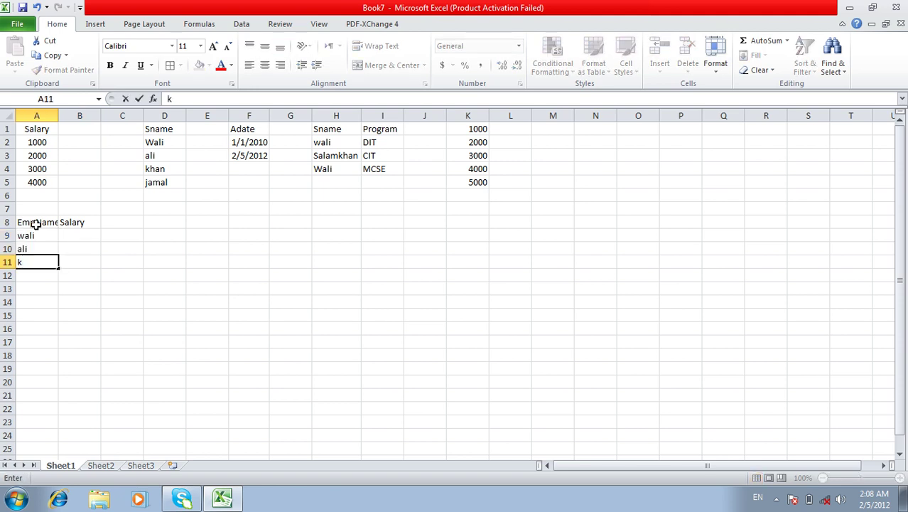
type("ahan")
key("Tab")
Enter salaries 1000, 2000 and 3000 in B9:B11 and autofit column A
key("Up")
key("Up")
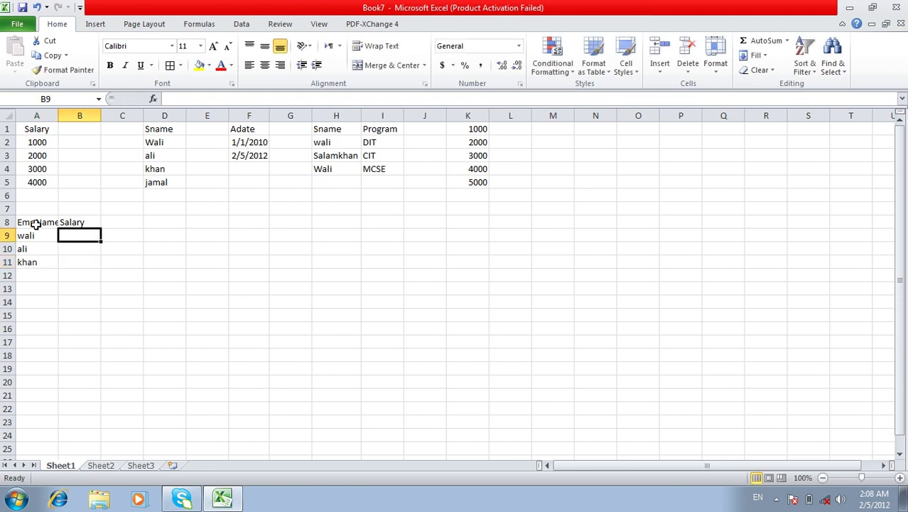
type("1000")
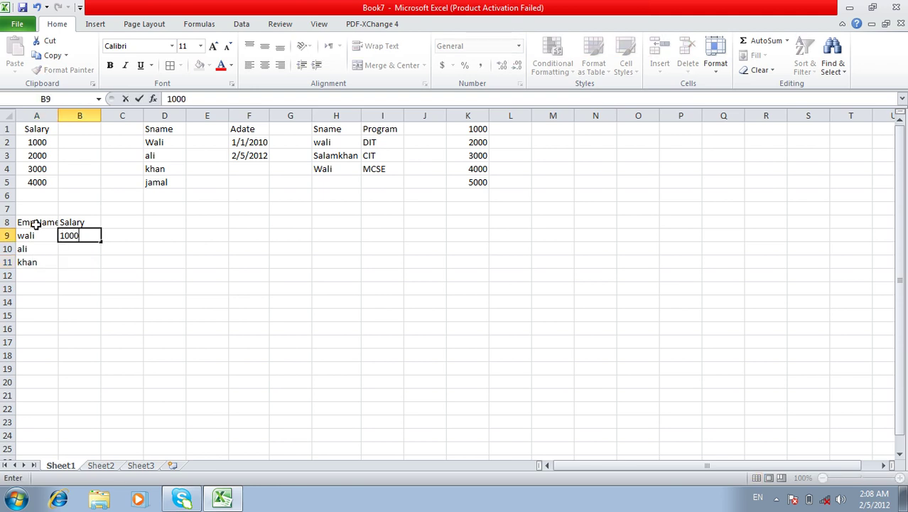
key("Return")
type("2000")
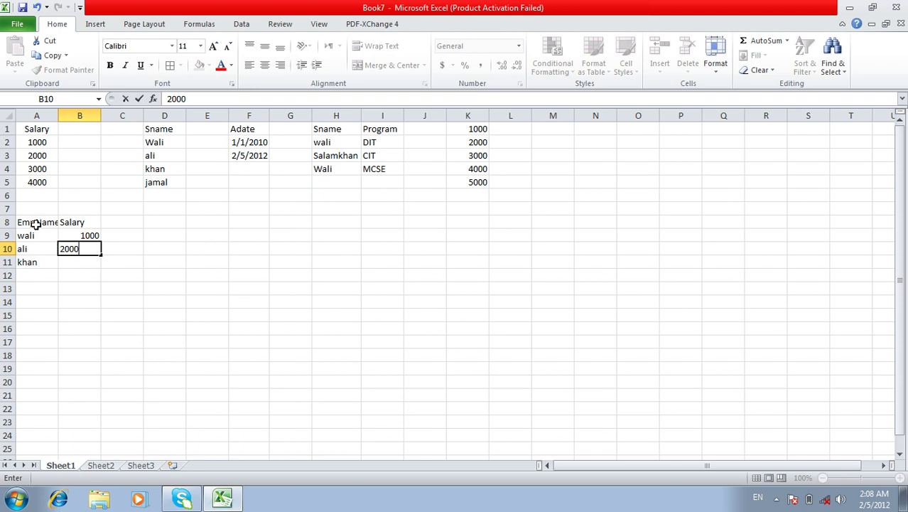
key("Return")
type("3000")
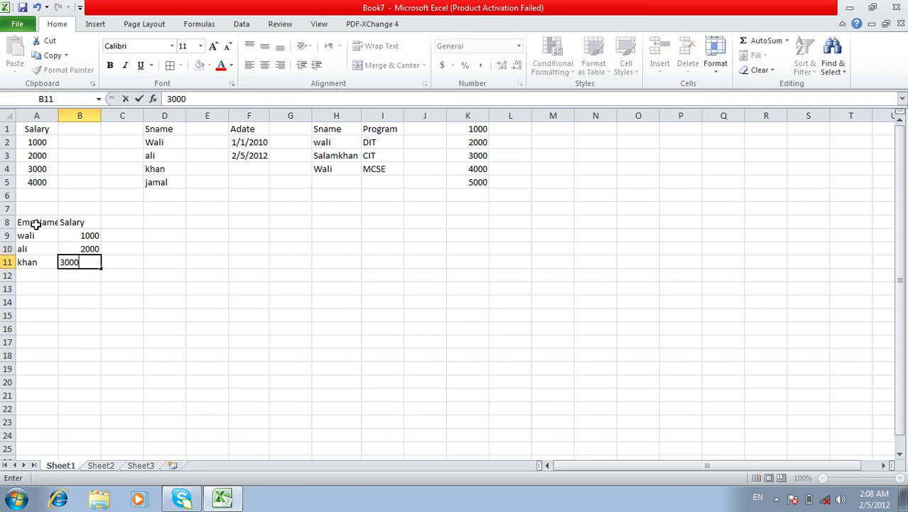
key("Return")
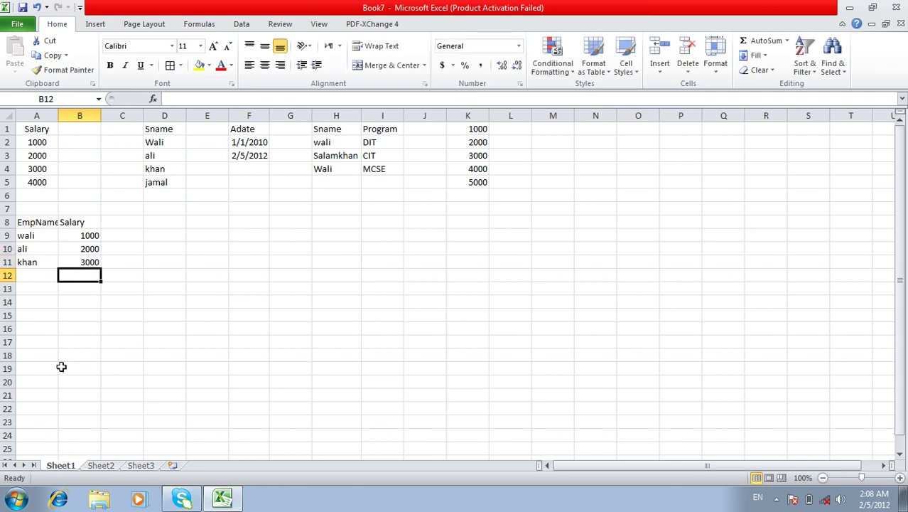
double_click(59, 115)
Convert the EmpName/Salary data into an Excel table with headers
mouse_move(92, 261)
left_mouse_down()
mouse_move(46, 235)
mouse_move(42, 221)
left_mouse_up()
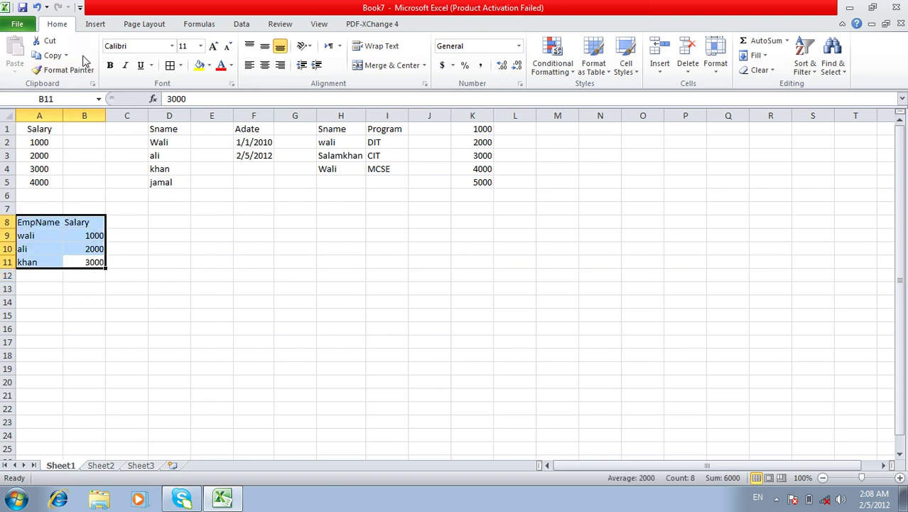
left_click(94, 26)
left_click(62, 44)
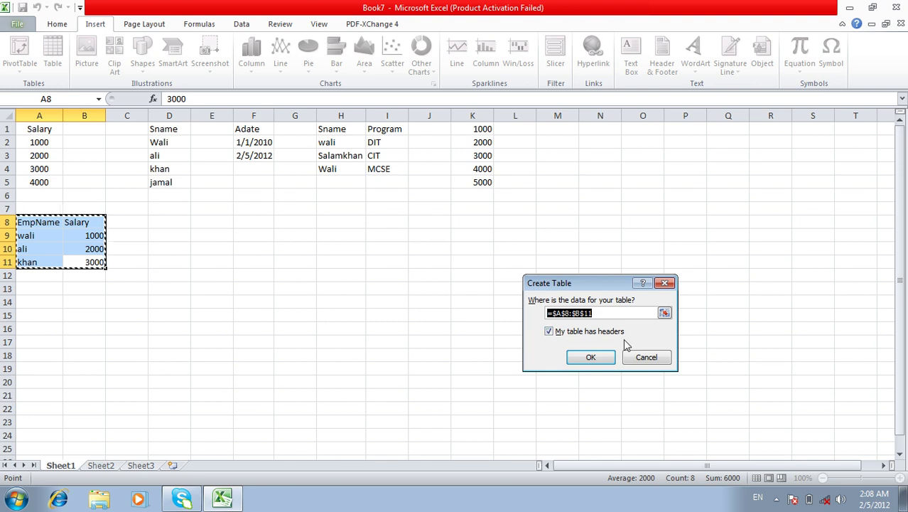
left_click(600, 357)
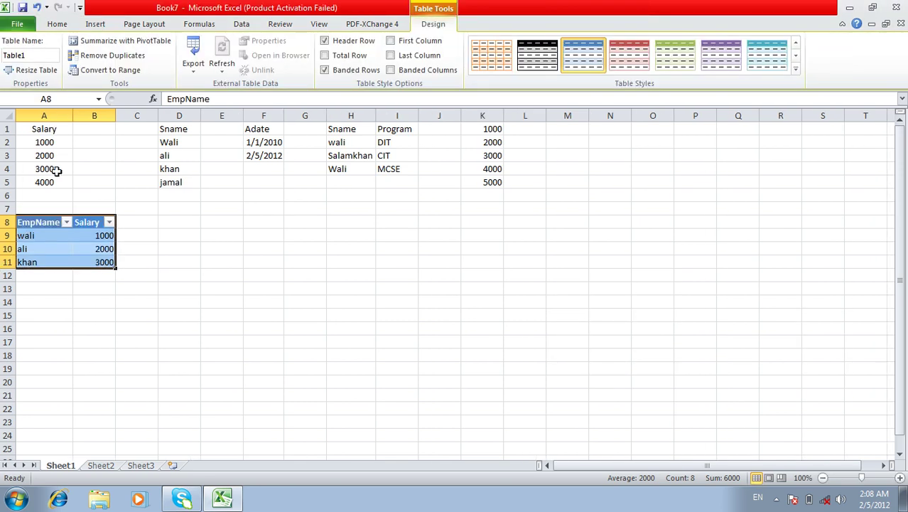
Apply traffic-light icons to the Salary column, then clear rules from this table
left_click(64, 23)
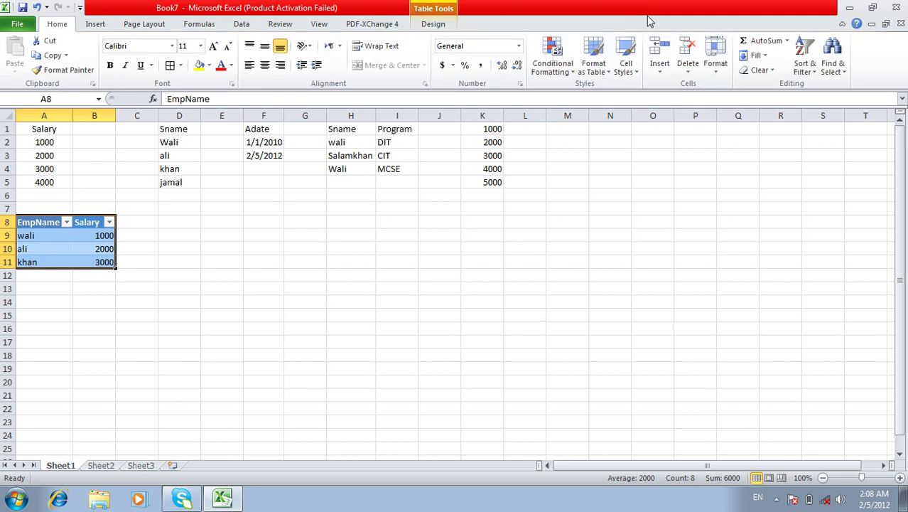
left_click(555, 69)
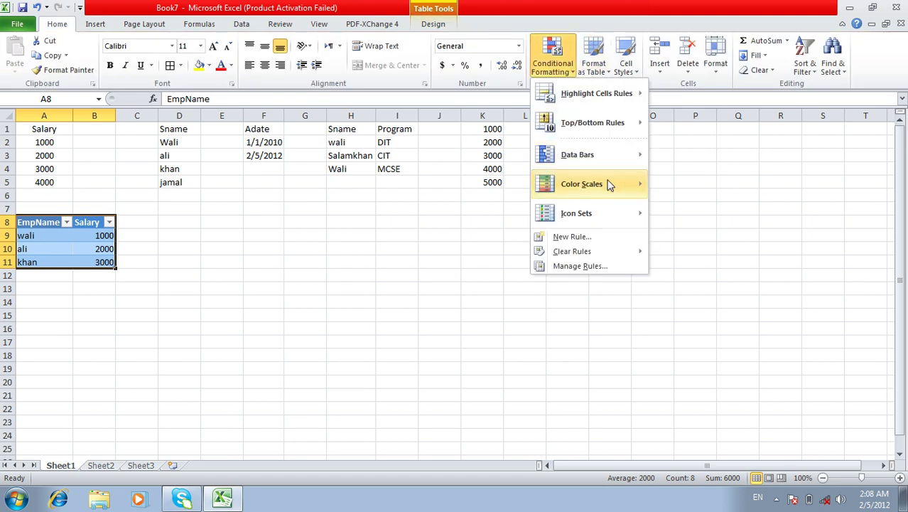
mouse_move(576, 214)
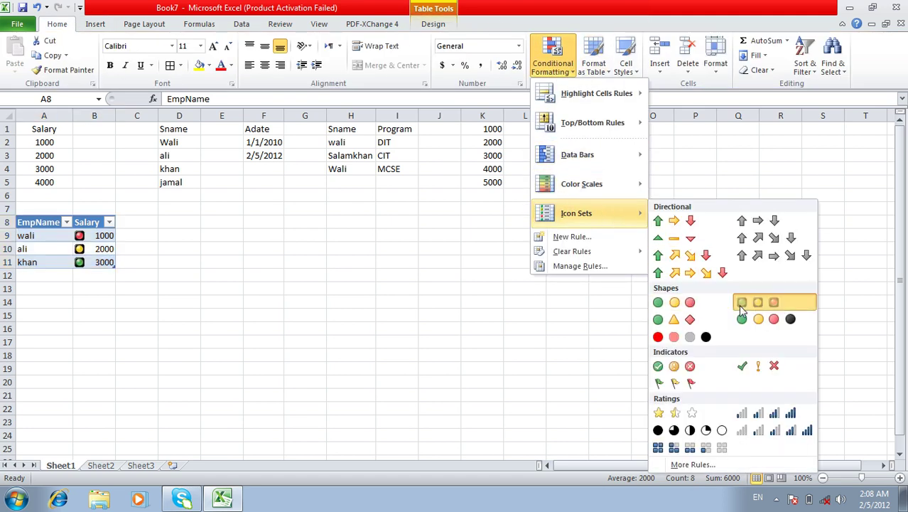
left_click(740, 306)
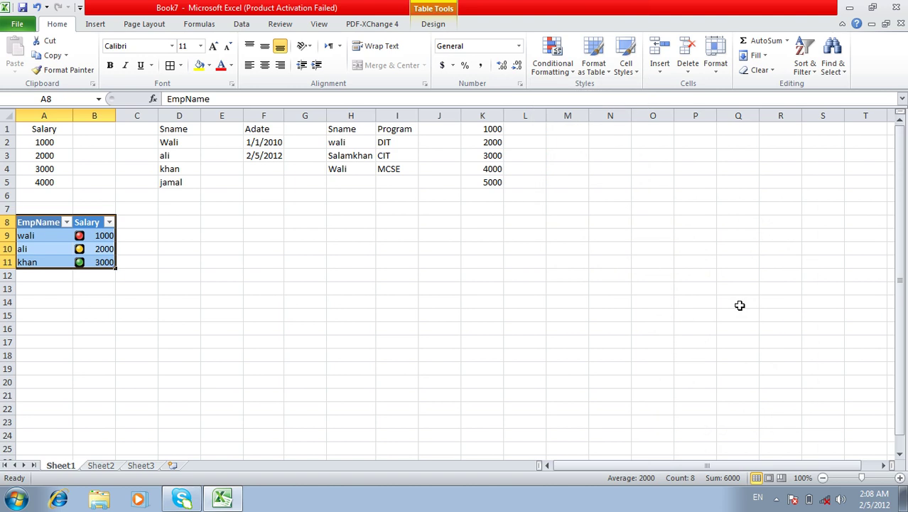
left_click(544, 76)
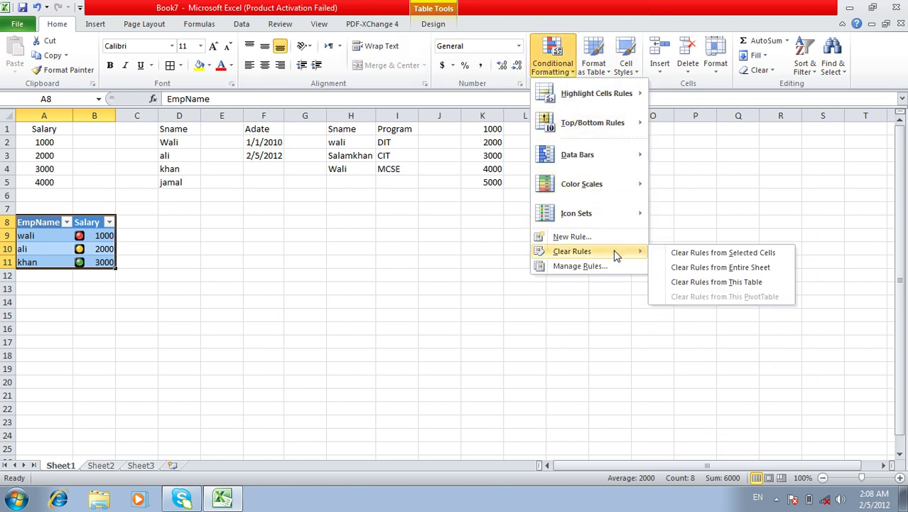
mouse_move(572, 251)
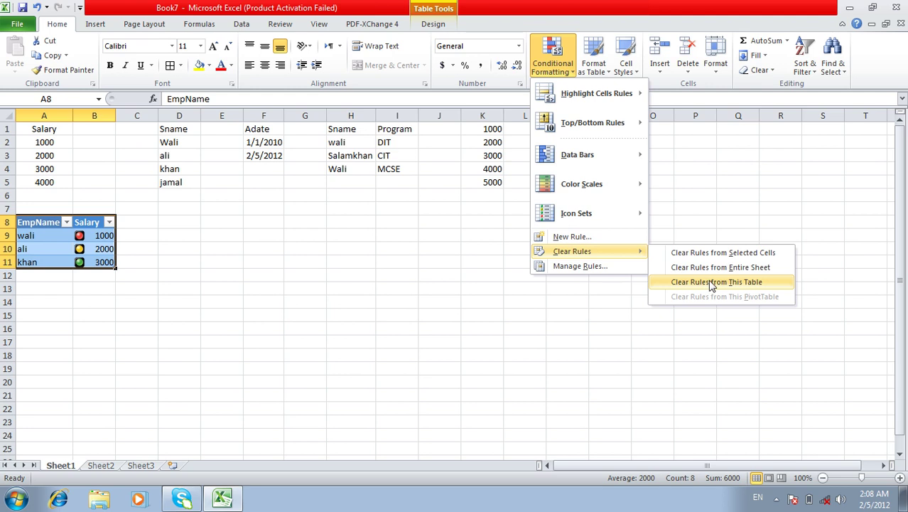
left_click(712, 282)
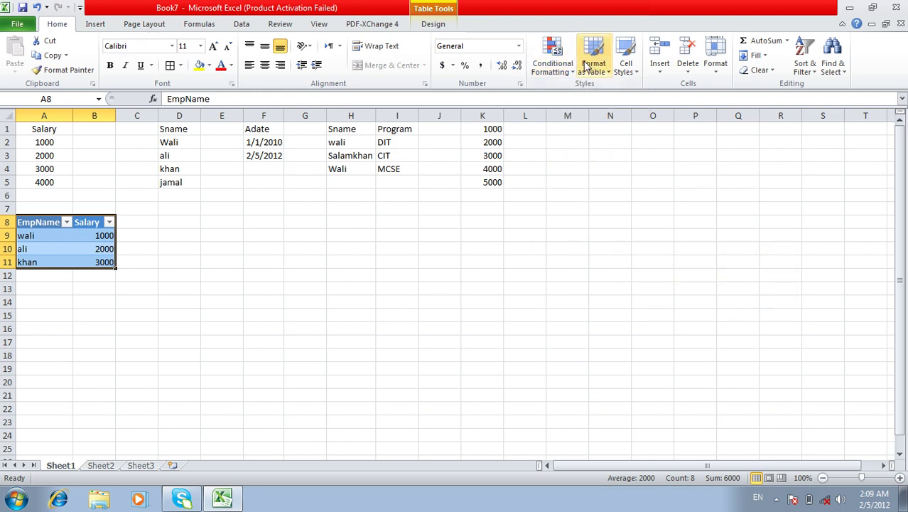
left_click(553, 70)
mouse_move(572, 251)
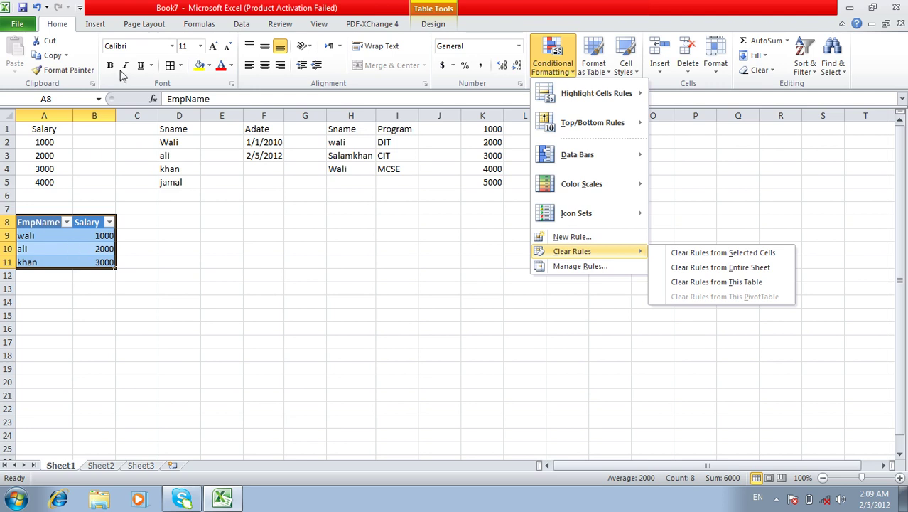
Create a pivot table from Table1 on a new Sheet4 with EmpName rows and Sum of Salary
left_click(100, 24)
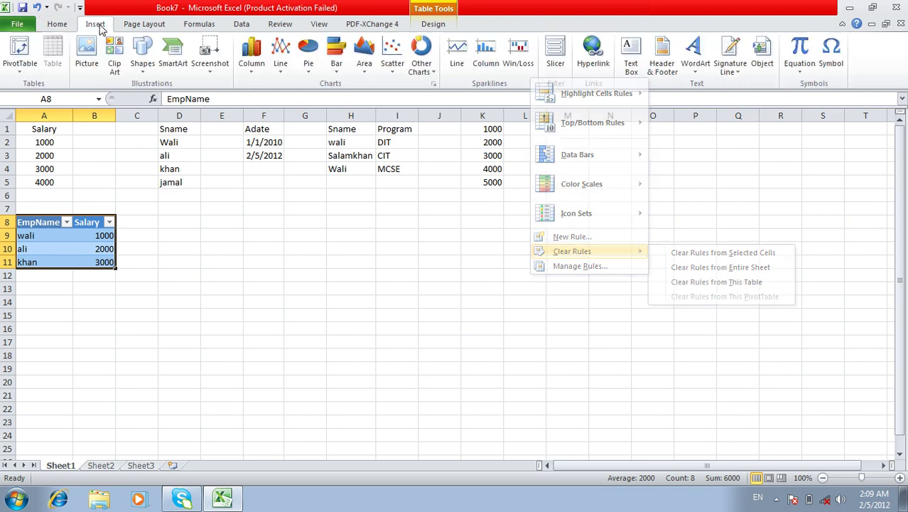
left_click(19, 74)
left_click(32, 84)
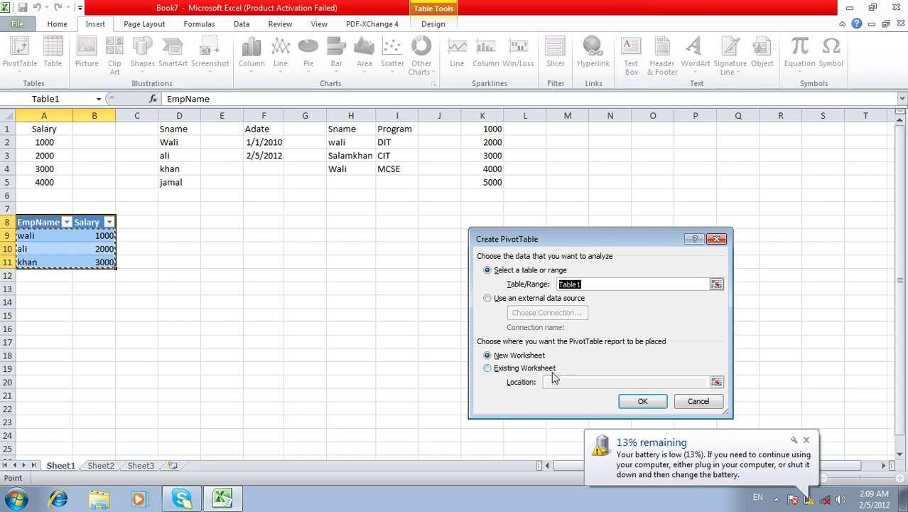
left_click(638, 400)
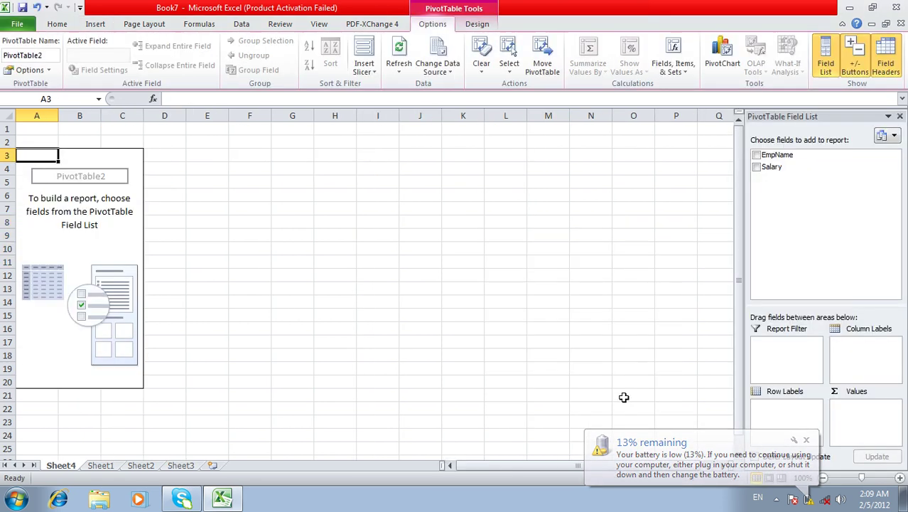
left_click(757, 155)
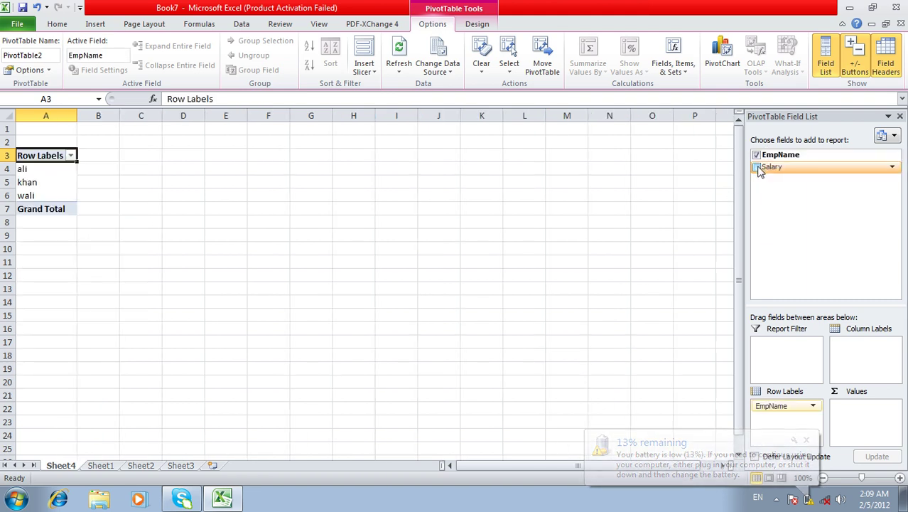
left_click(756, 166)
Apply traffic-light icons to the pivot salaries, then clear the rules from this PivotTable
left_click_drag(118, 205, 46, 169)
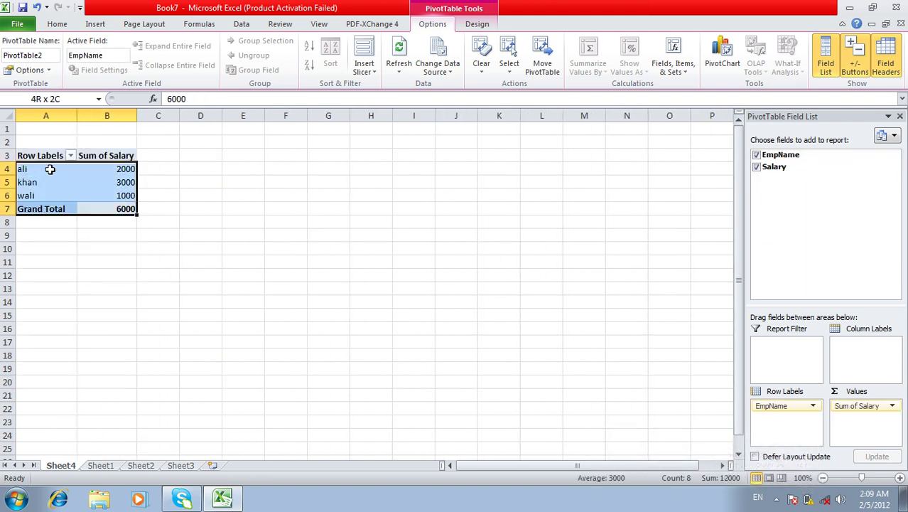
left_click(64, 24)
left_click(553, 61)
mouse_move(576, 213)
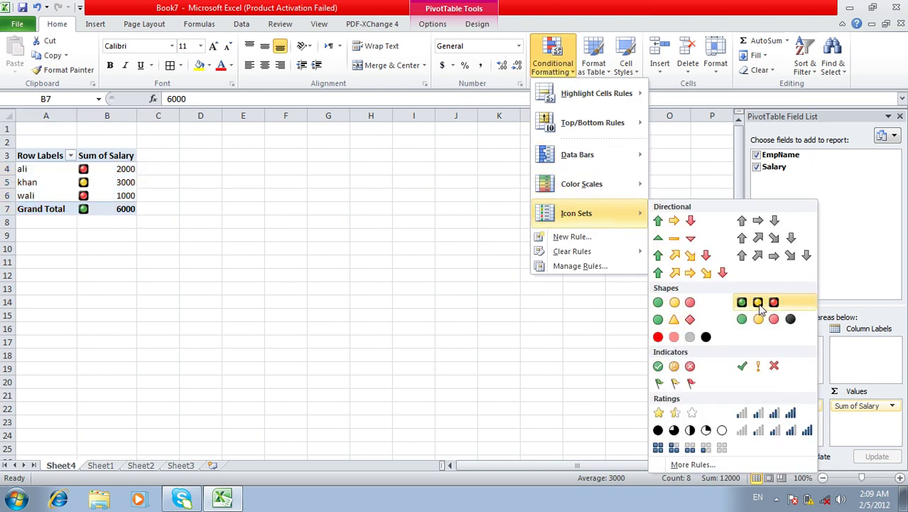
left_click(757, 302)
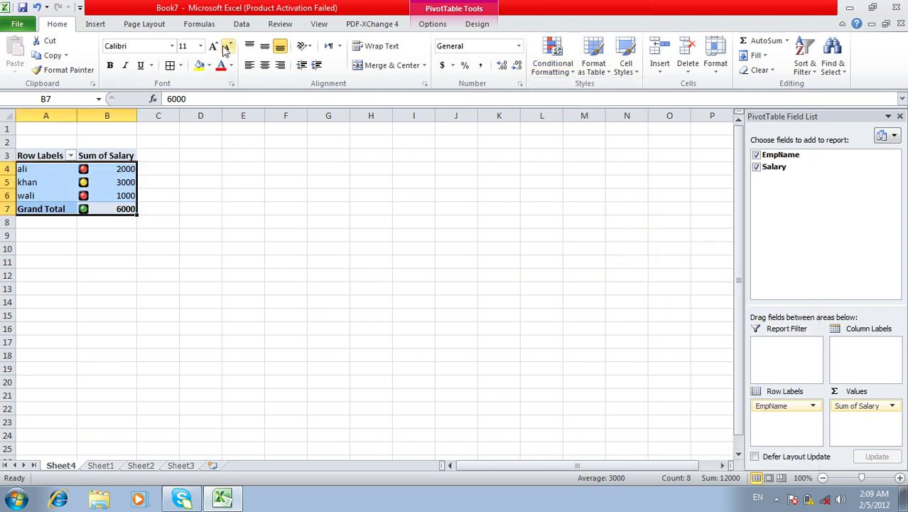
left_click(562, 66)
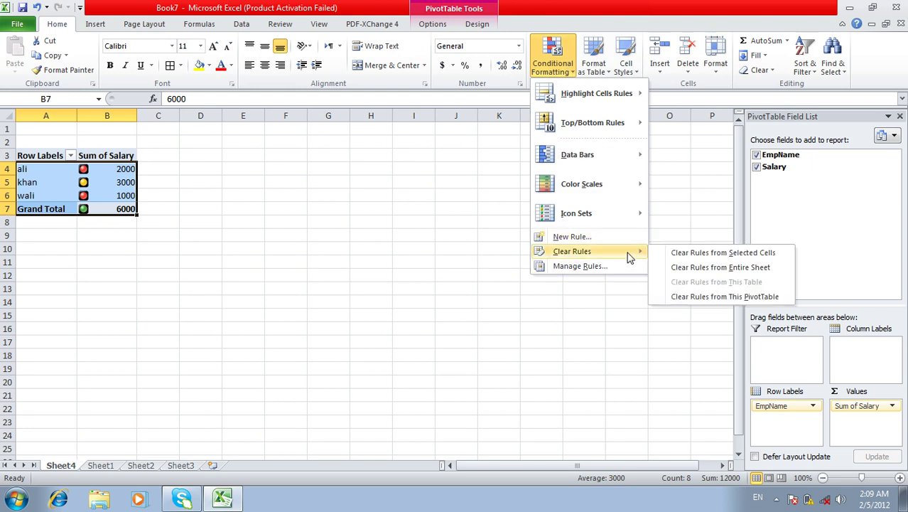
left_click(692, 296)
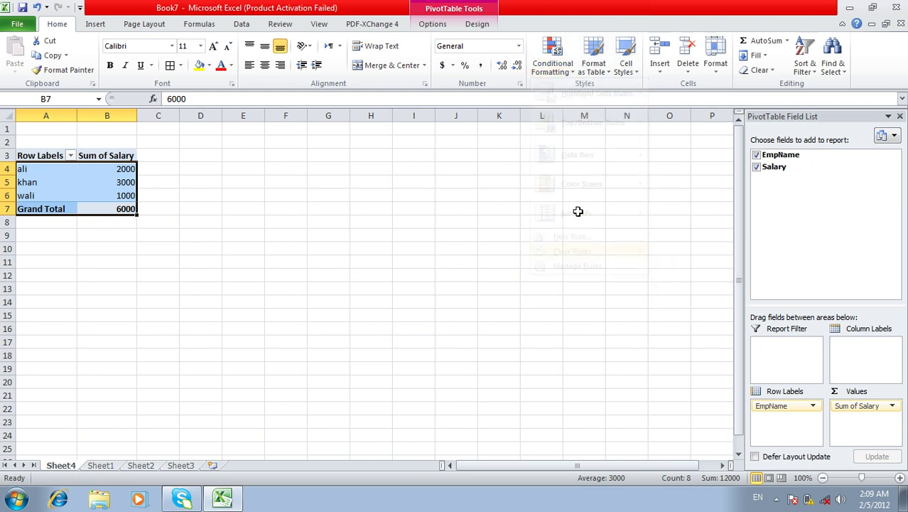
left_click(552, 71)
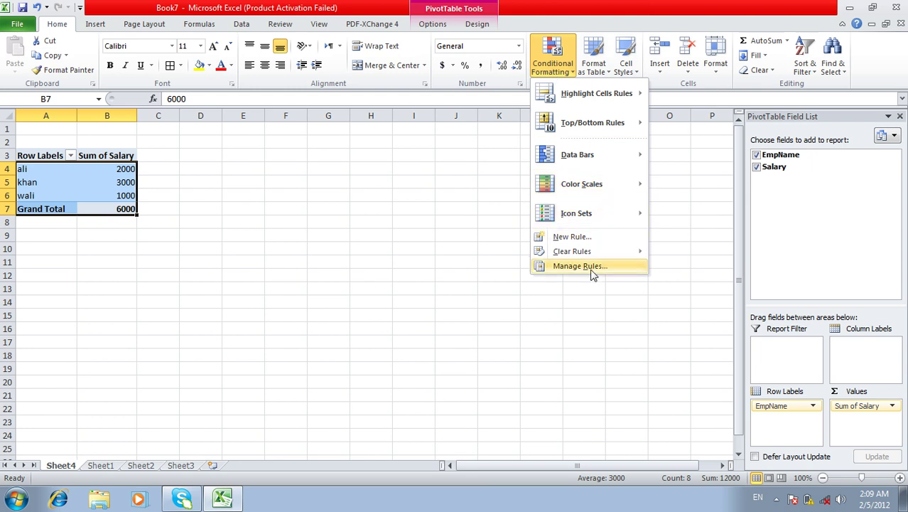
For B4:B6, start a new rule formatting cell values between 1 and 2000
left_click_drag(128, 171, 131, 196)
left_click(552, 64)
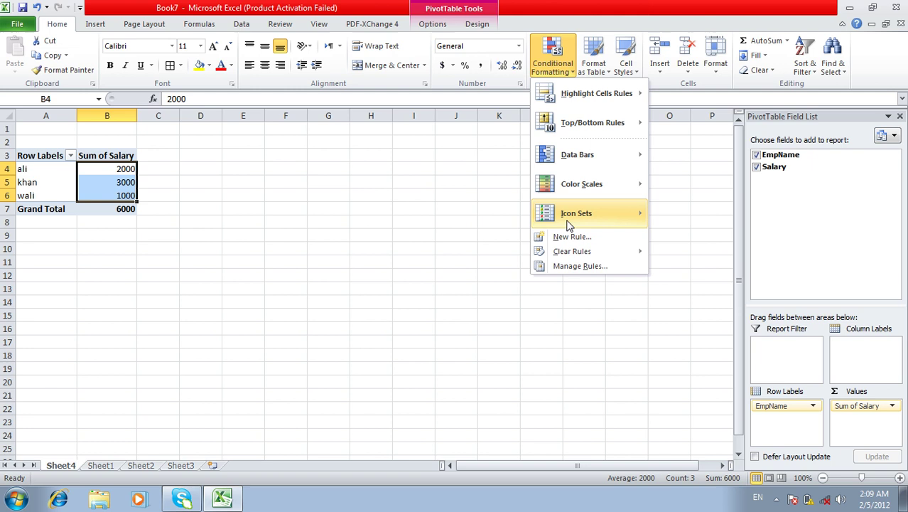
left_click(581, 266)
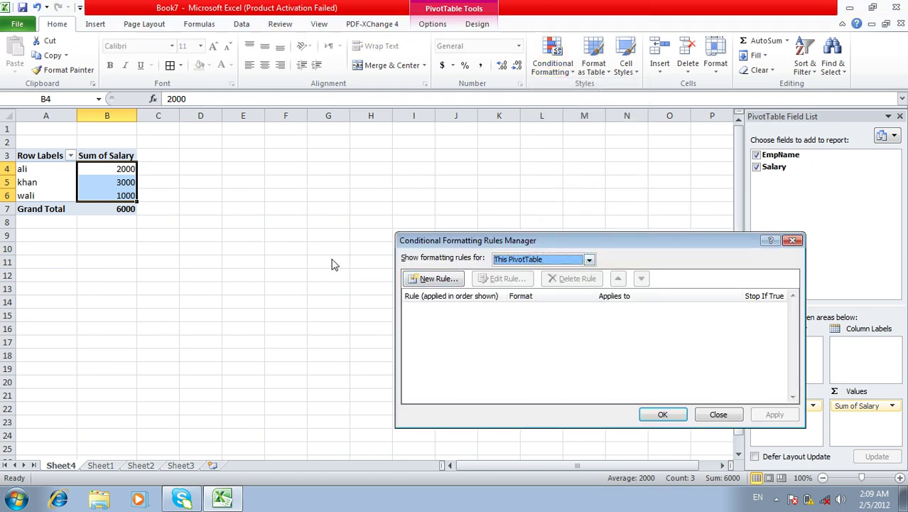
left_click(424, 281)
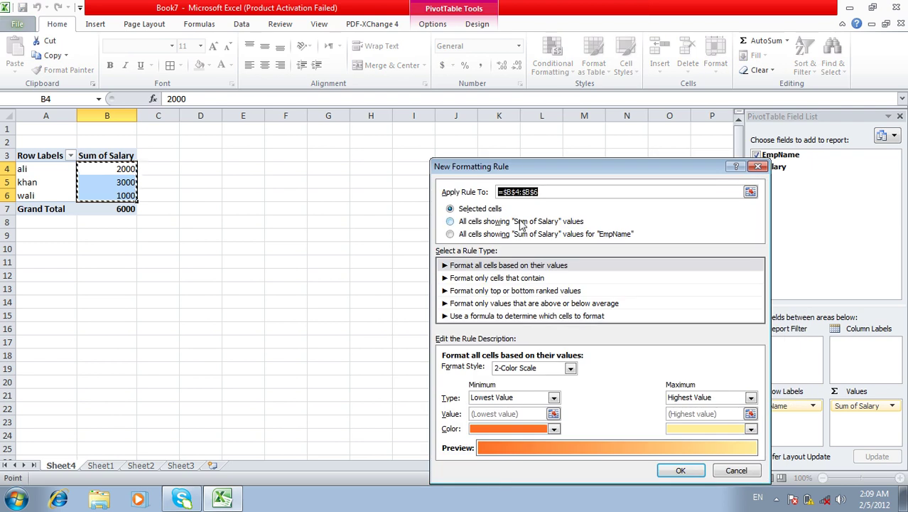
left_click(499, 278)
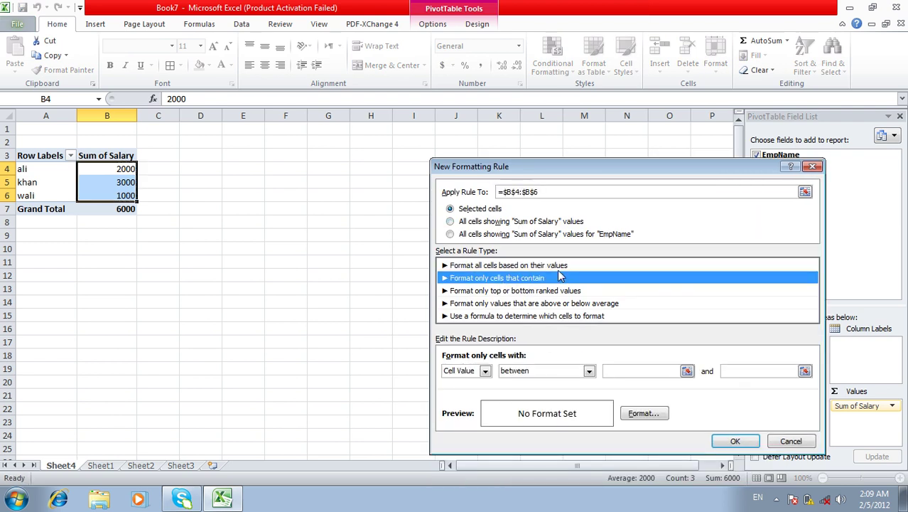
left_click(608, 371)
type("1")
key("Tab")
type("00")
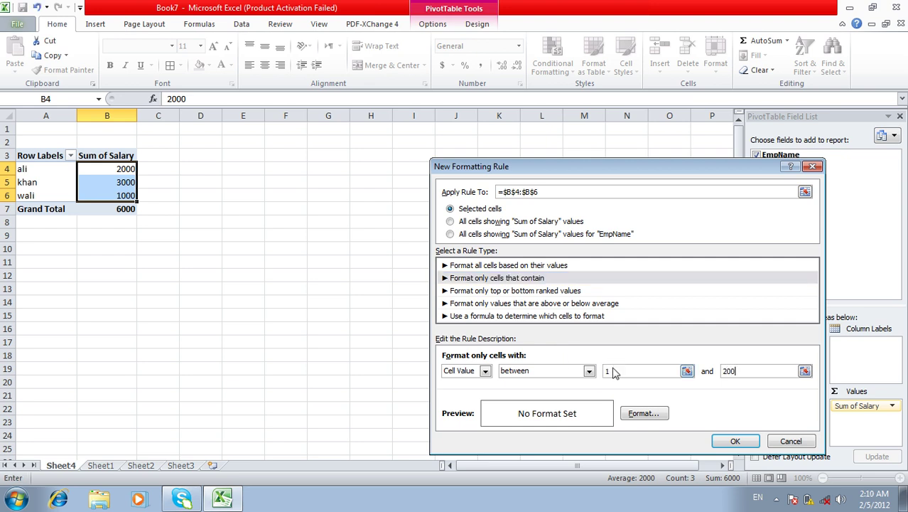
type("0")
Format matching cells bold, dark orange, with a dash-dot outline border
left_click(636, 416)
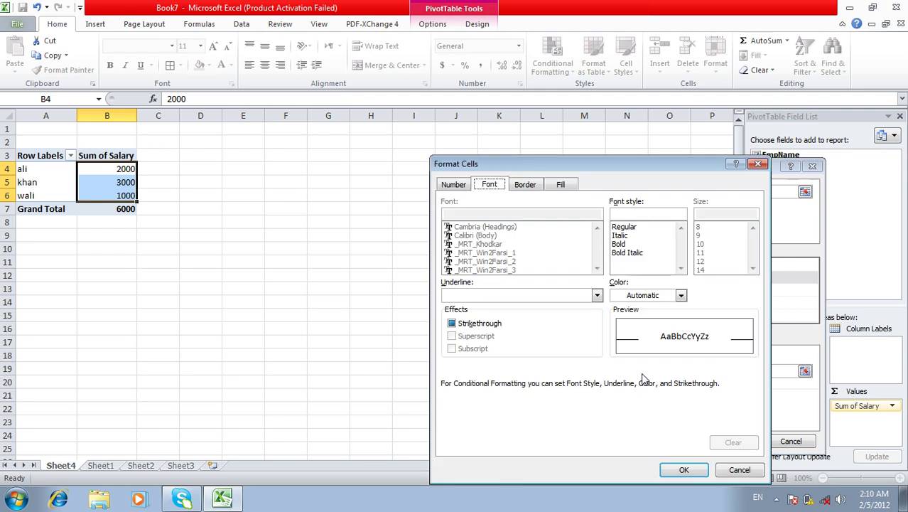
left_click(628, 244)
left_click(680, 295)
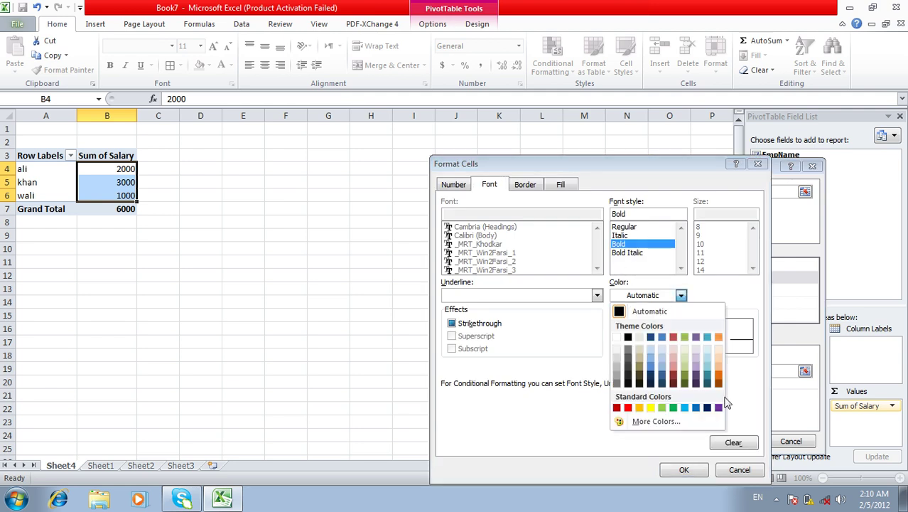
left_click(718, 385)
left_click(526, 184)
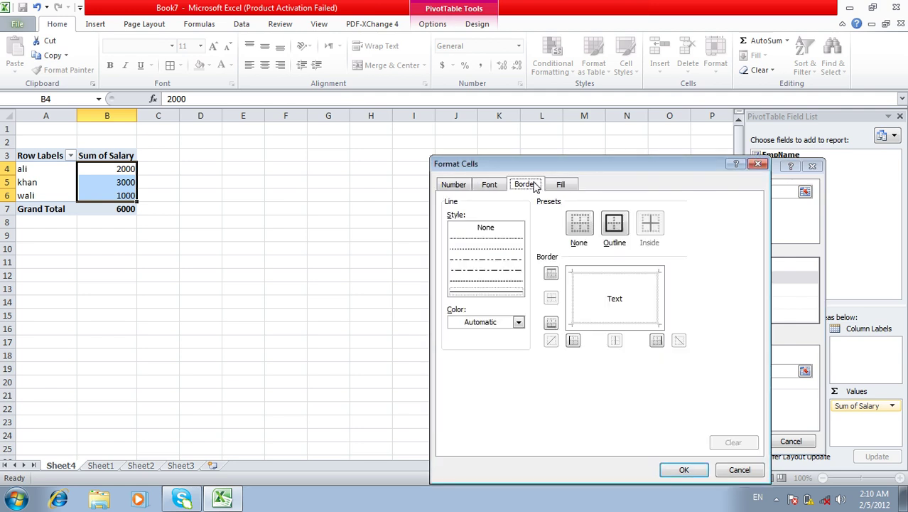
left_click(490, 259)
left_click(614, 224)
Confirm the between rule and apply it to B4:B6 in the rules manager
left_click(682, 471)
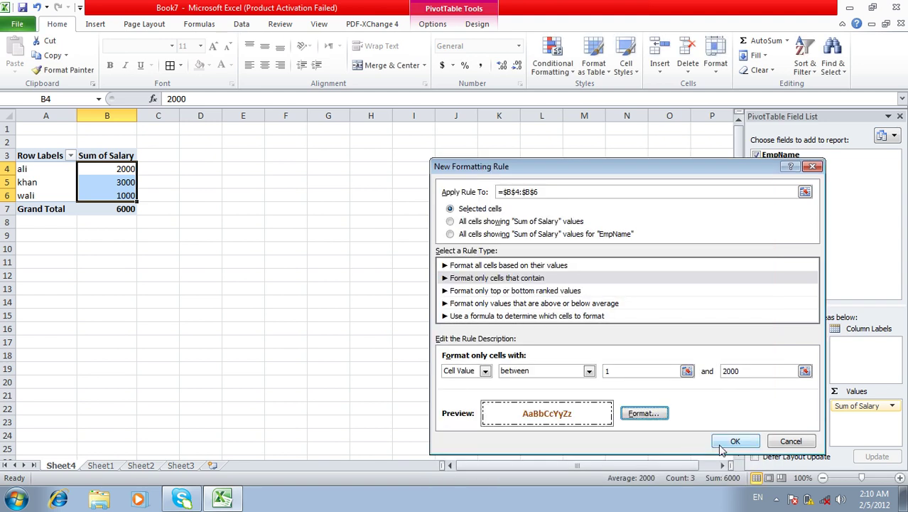
left_click(730, 442)
left_click(767, 415)
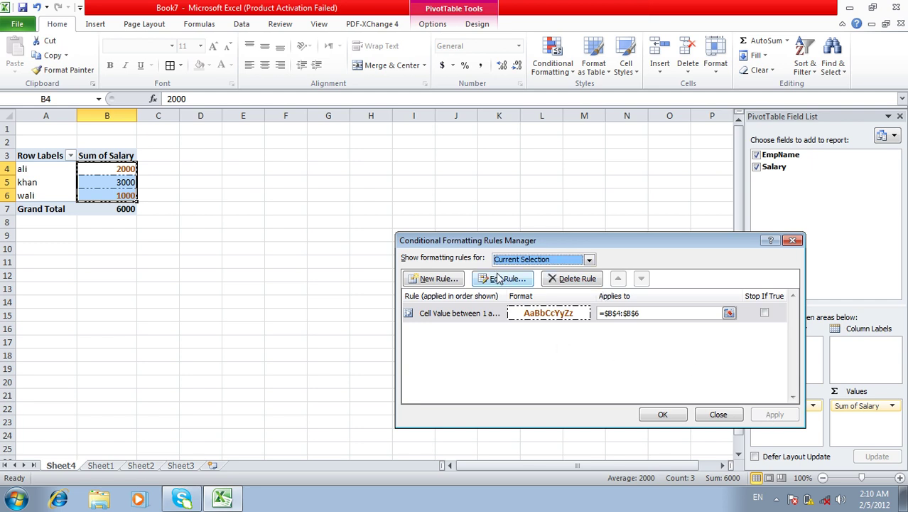
left_click(663, 415)
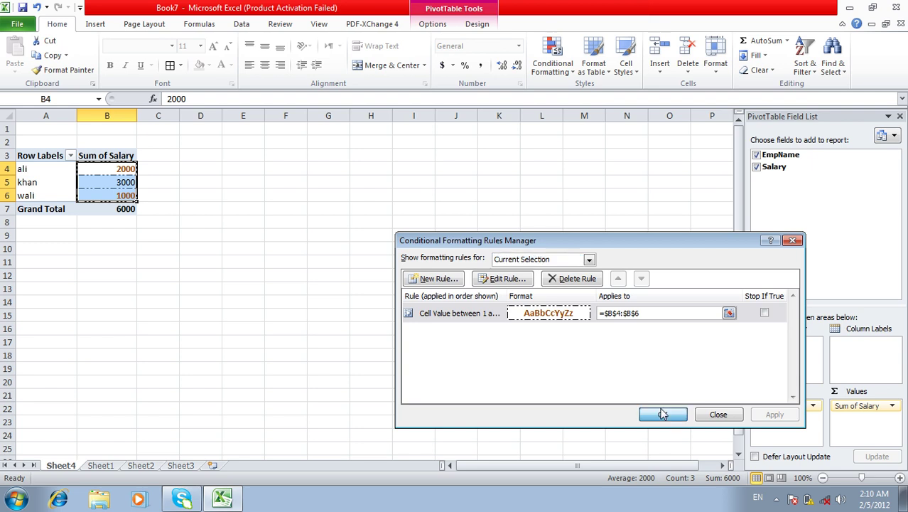
left_click(552, 65)
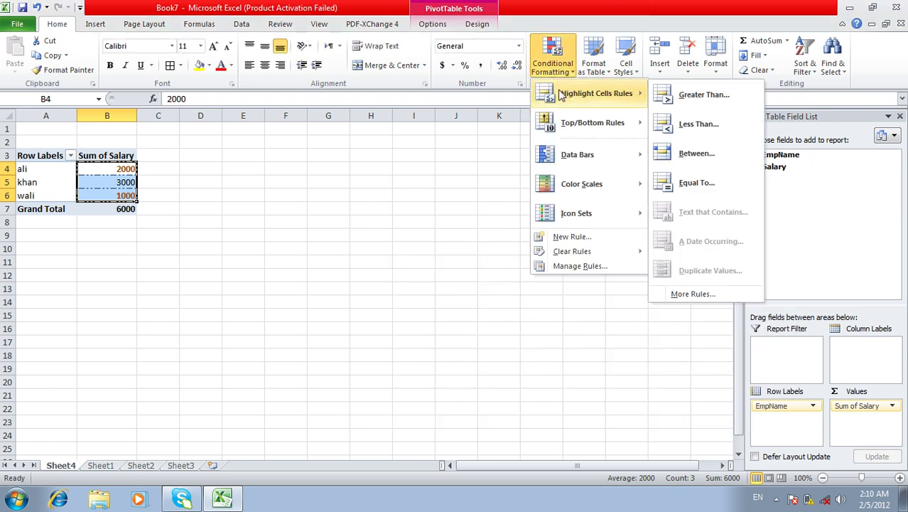